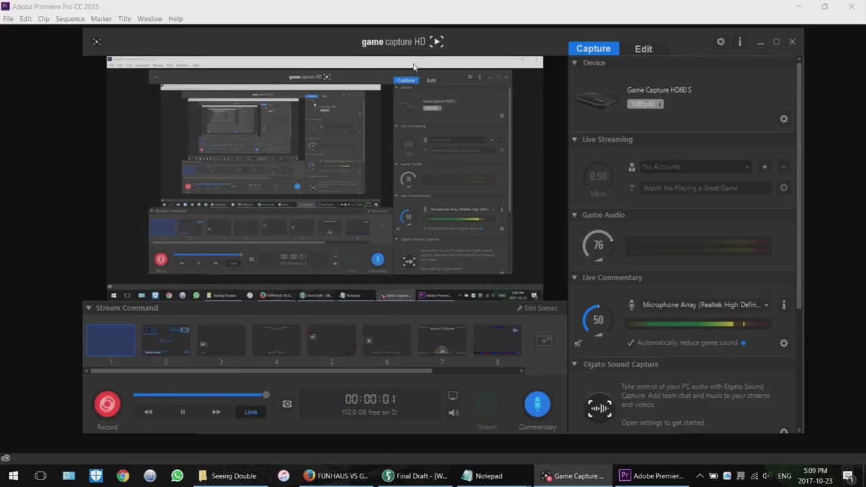
# Bring the Premiere Pro window to the front and close the Welcome screen.
pyautogui.click(415, 13)
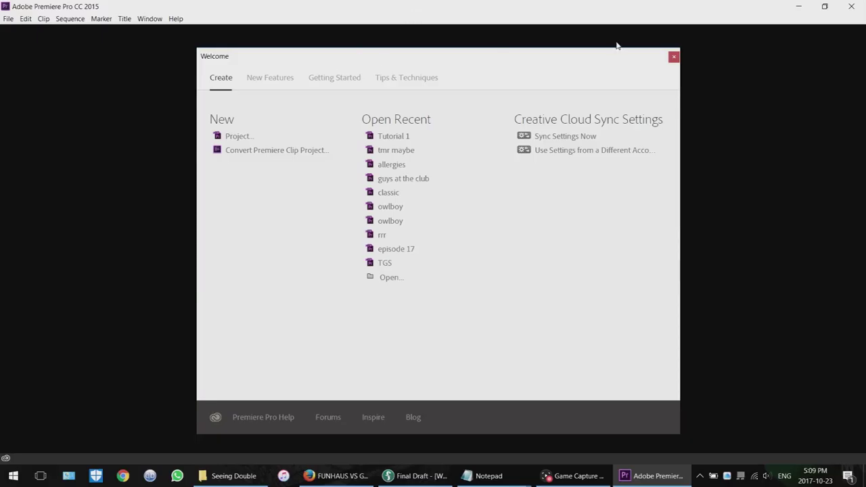
pyautogui.click(674, 59)
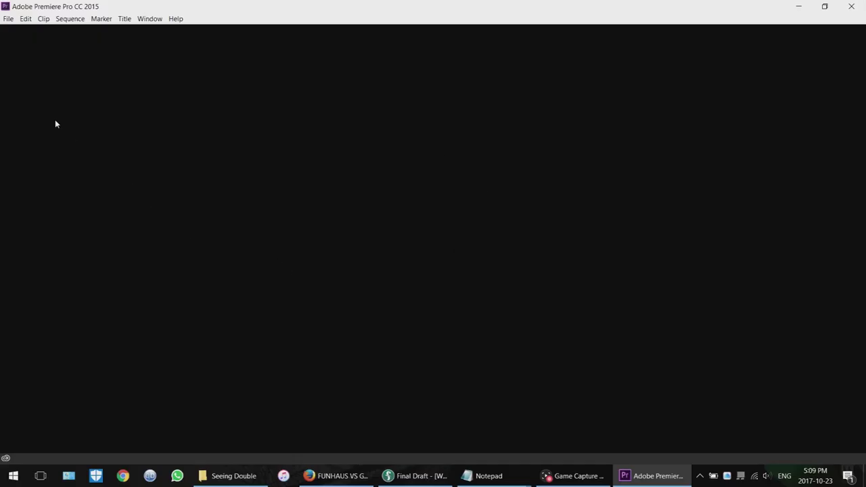
# Start a new project with File > New > Project.
pyautogui.click(8, 19)
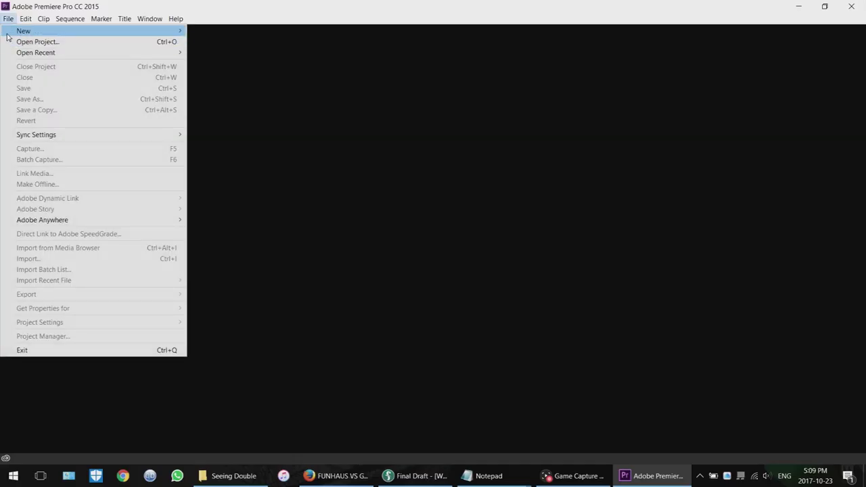
pyautogui.moveTo(104, 32)
pyautogui.click(205, 32)
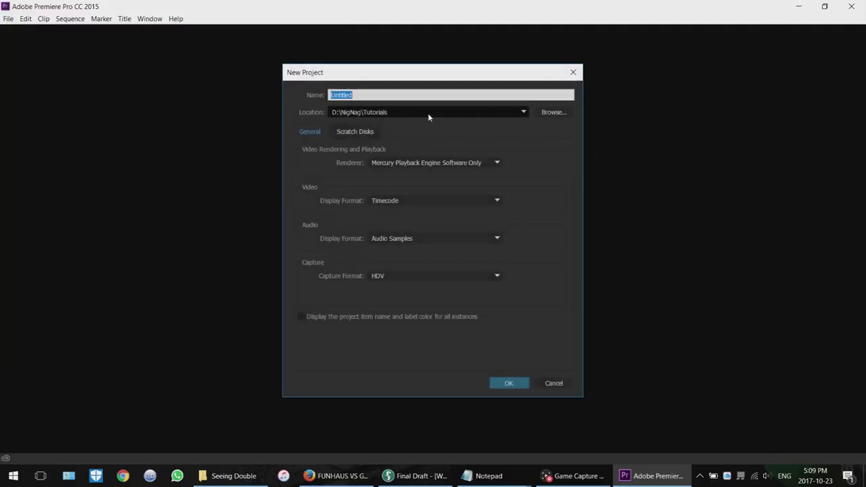
# Set the project location to D:\NigNag\Tutorials and create the Tutorial #1 project.
pyautogui.click(550, 113)
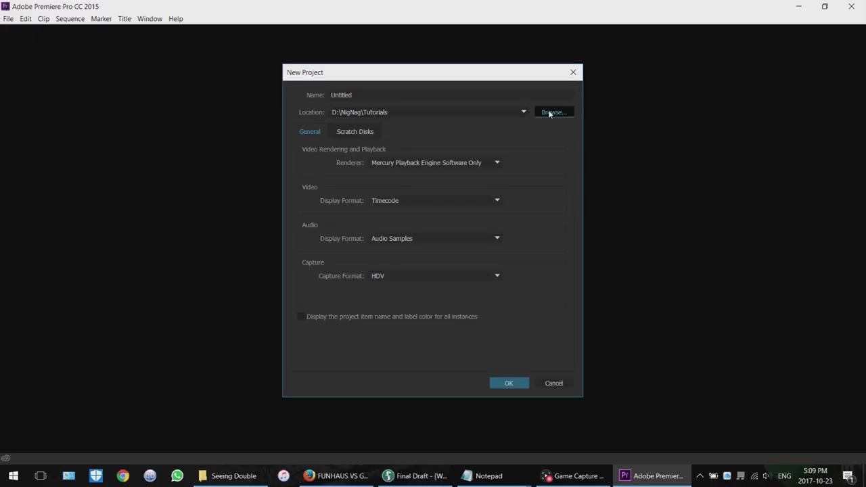
pyautogui.click(494, 107)
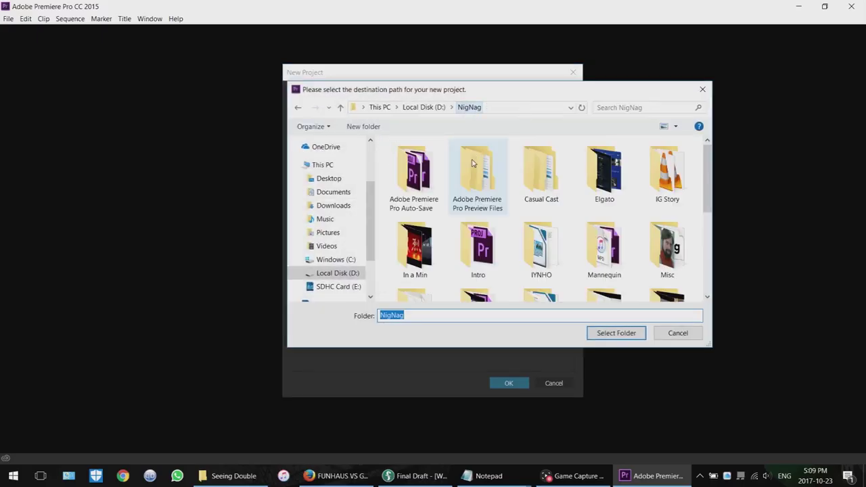
pyautogui.scroll(-5, 514, 230)
pyautogui.click(413, 271)
pyautogui.click(617, 334)
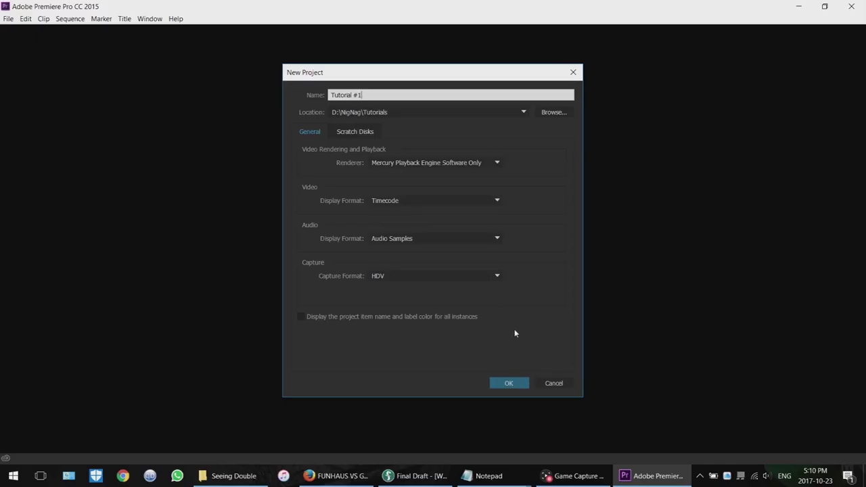
pyautogui.click(509, 384)
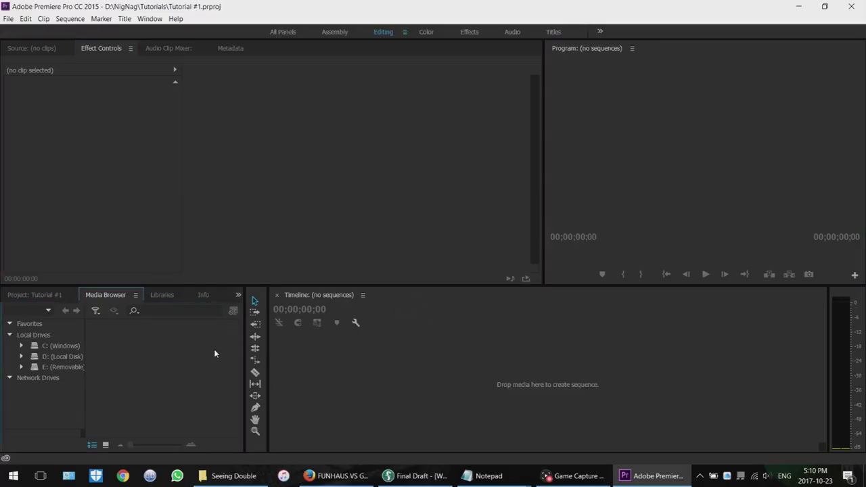
pyautogui.click(489, 372)
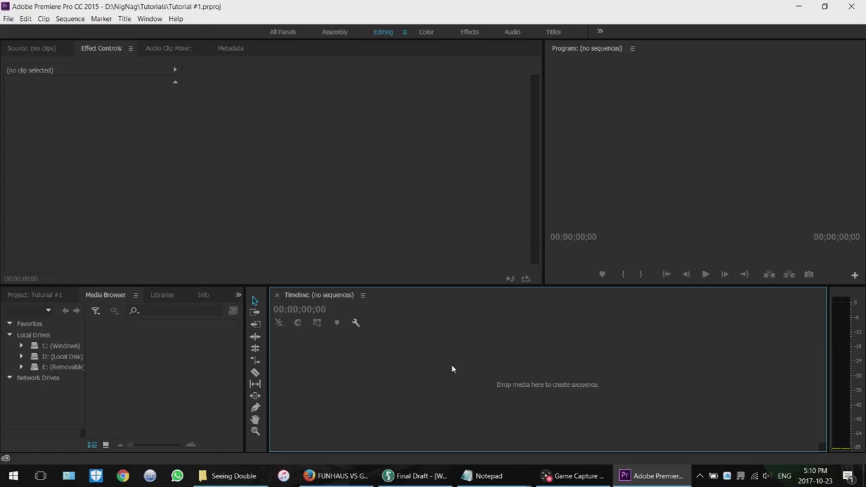
pyautogui.click(456, 232)
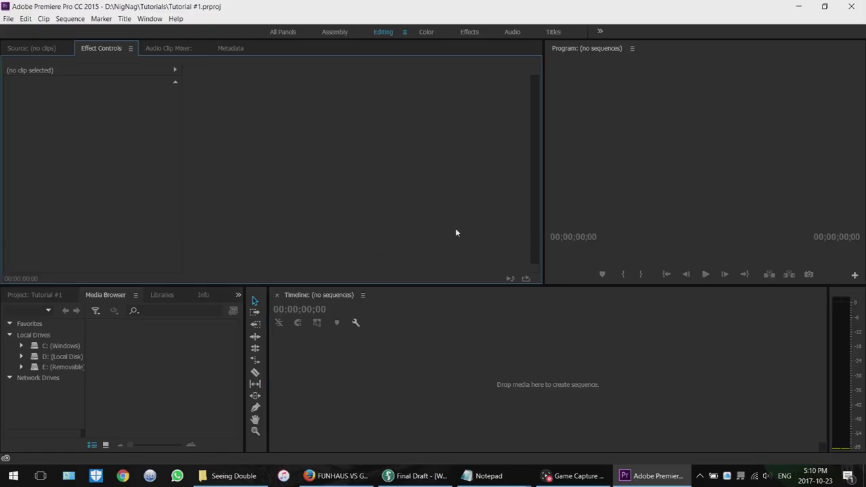
pyautogui.click(485, 337)
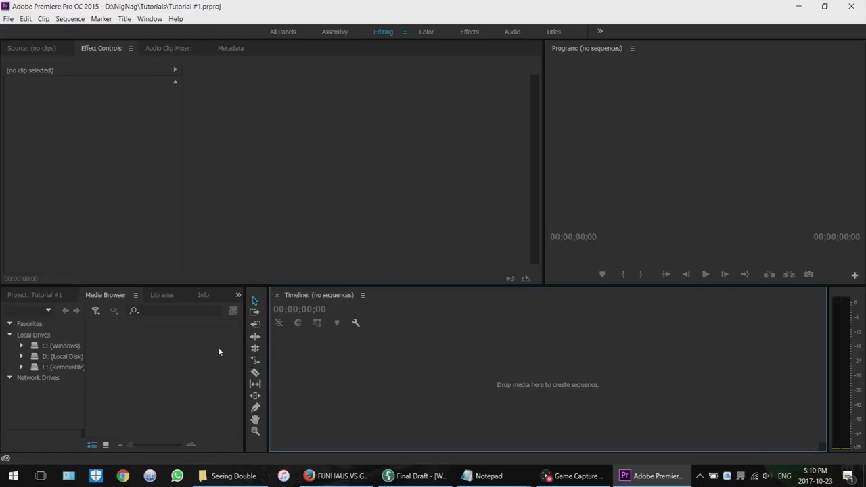
pyautogui.click(359, 251)
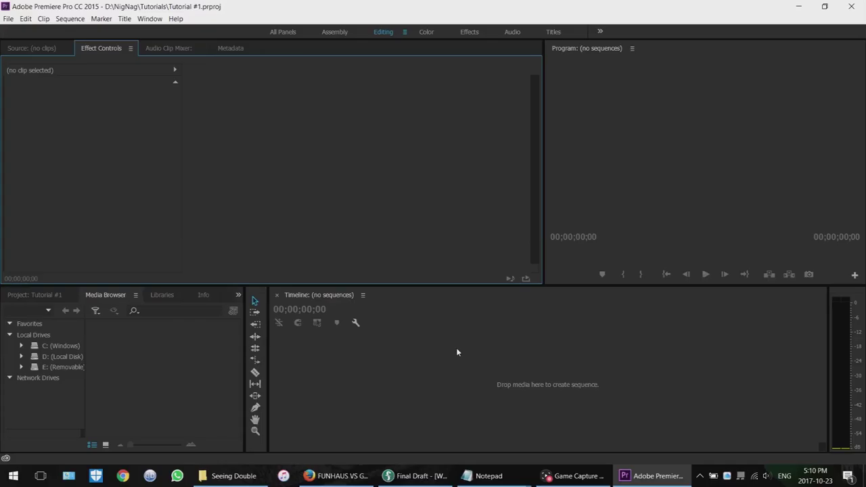
pyautogui.click(456, 351)
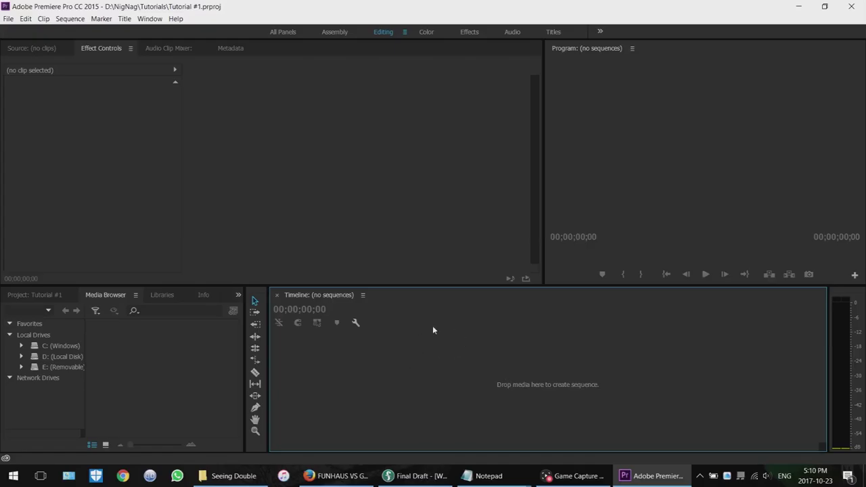
# Create a new HDV 1080p24 sequence with the default name Sequence 01.
pyautogui.click(6, 19)
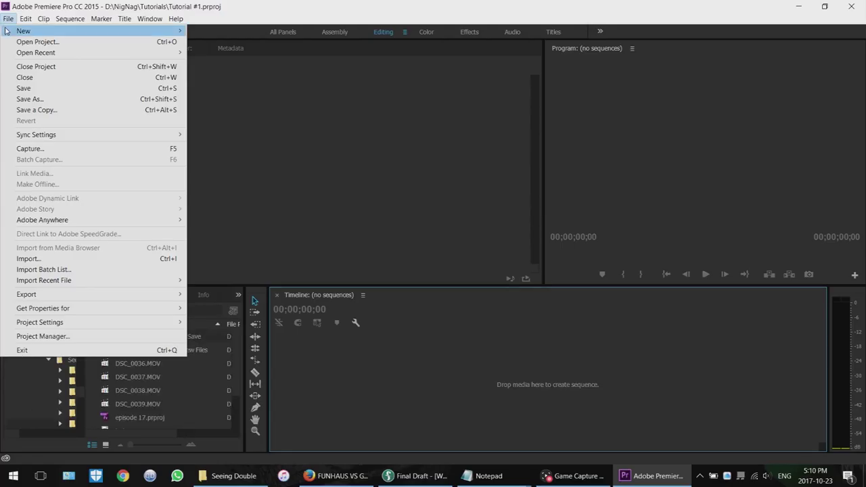
pyautogui.moveTo(8, 32)
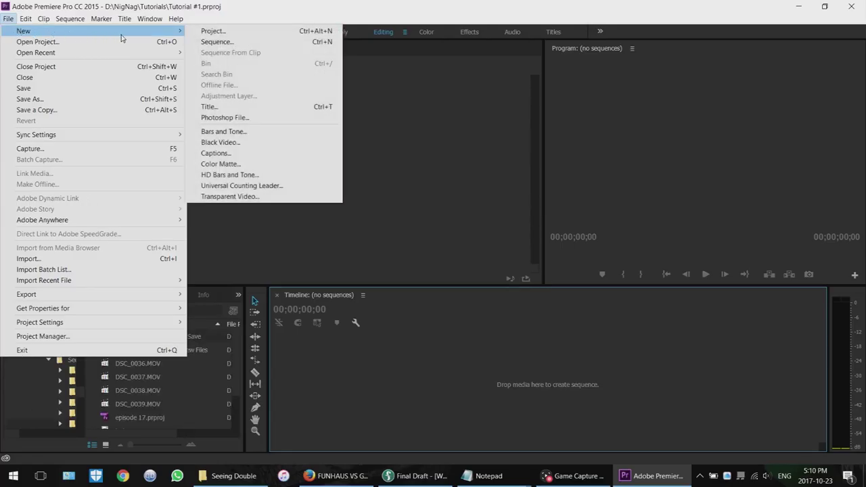
pyautogui.click(216, 41)
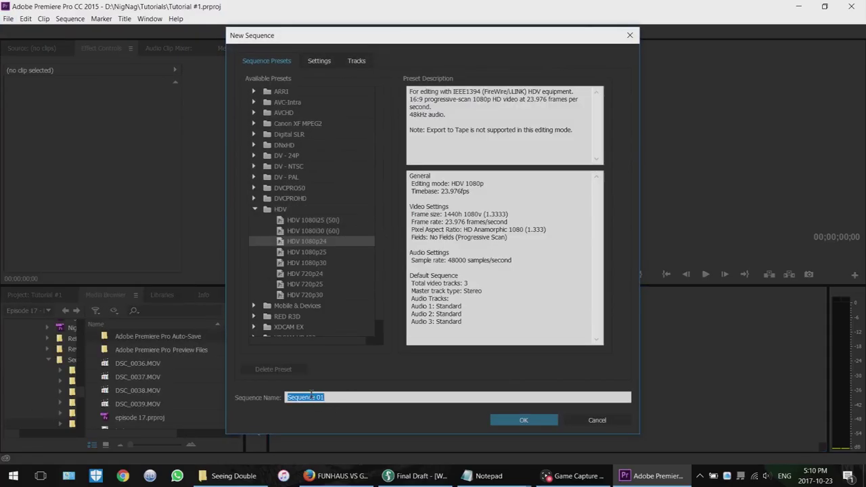
pyautogui.moveTo(381, 274)
pyautogui.mouseDown()
pyautogui.moveTo(378, 297)
pyautogui.moveTo(377, 262)
pyautogui.mouseUp()
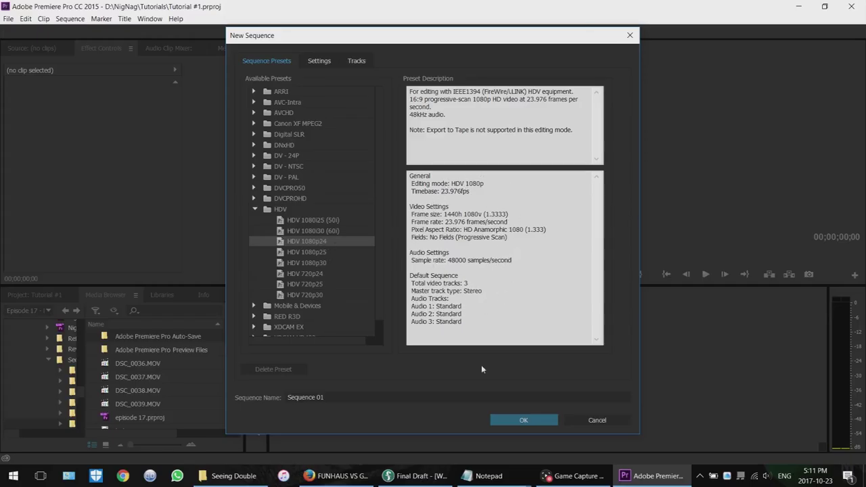
pyautogui.click(366, 398)
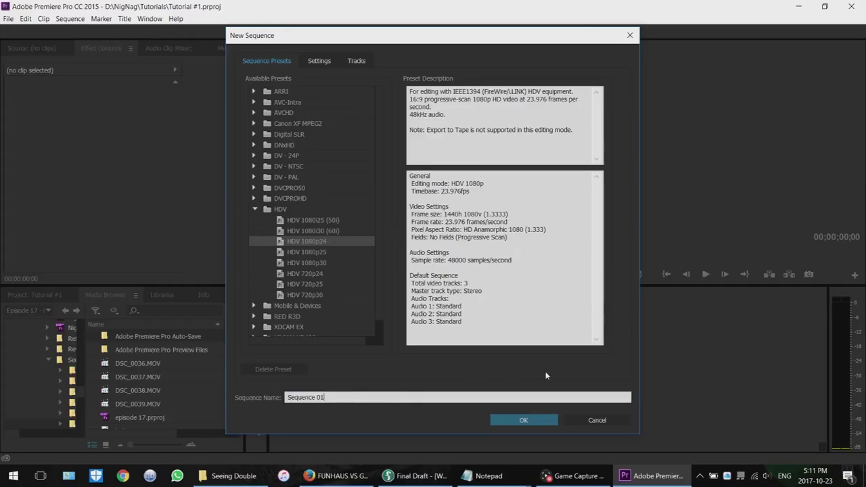
pyautogui.click(514, 417)
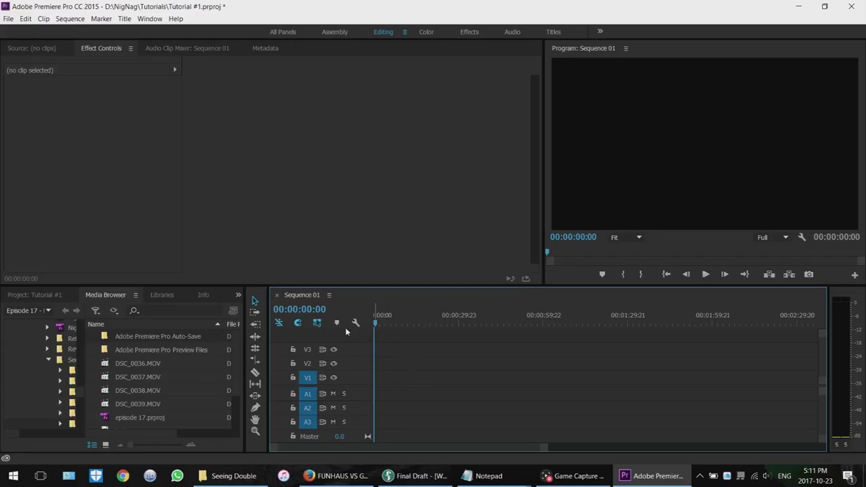
# Switch between the Info, Project and Media Browser panels, ending on the Media Browser.
pyautogui.click(163, 318)
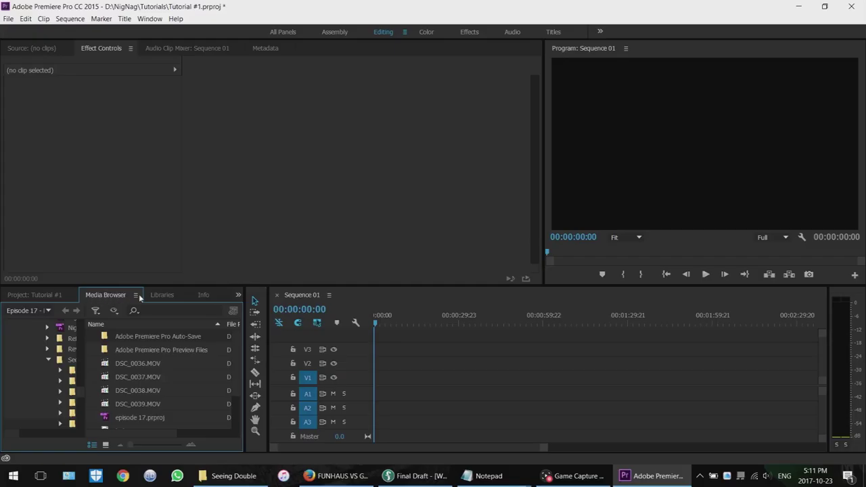
pyautogui.click(203, 295)
pyautogui.click(105, 295)
pyautogui.click(27, 296)
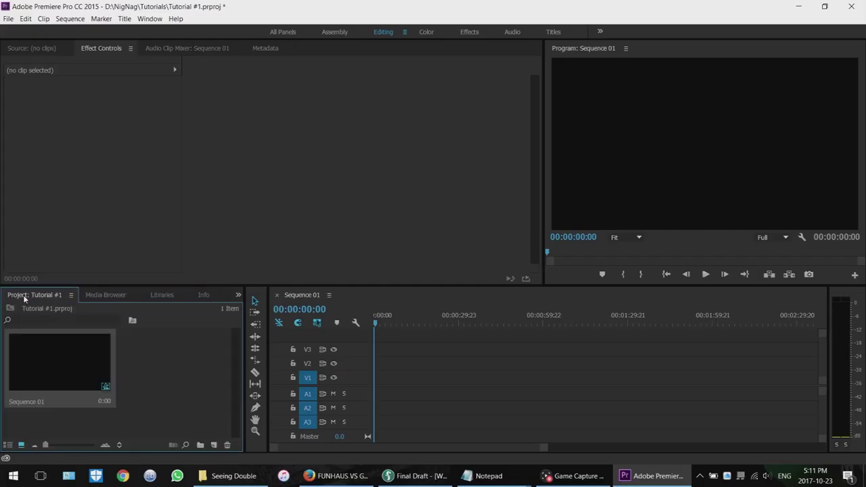
pyautogui.click(103, 295)
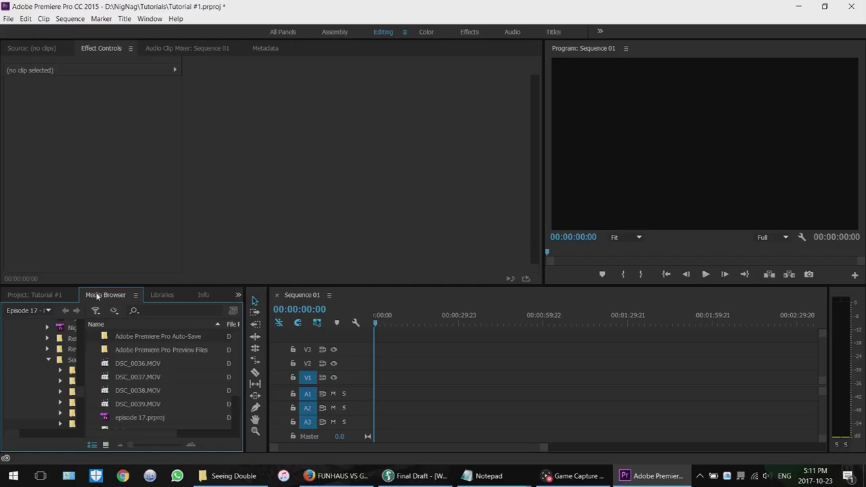
# Scroll the Media Browser folder tree and list the NigNag folder's contents.
pyautogui.scroll(3, 83, 388)
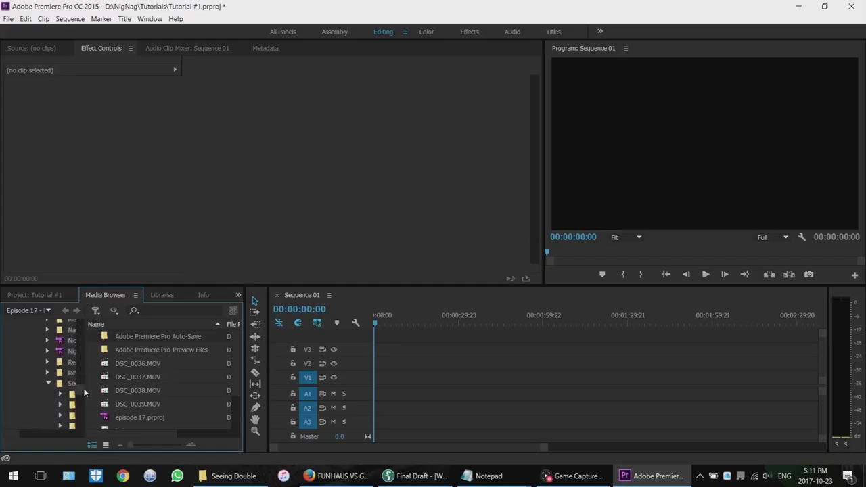
pyautogui.scroll(5, 75, 386)
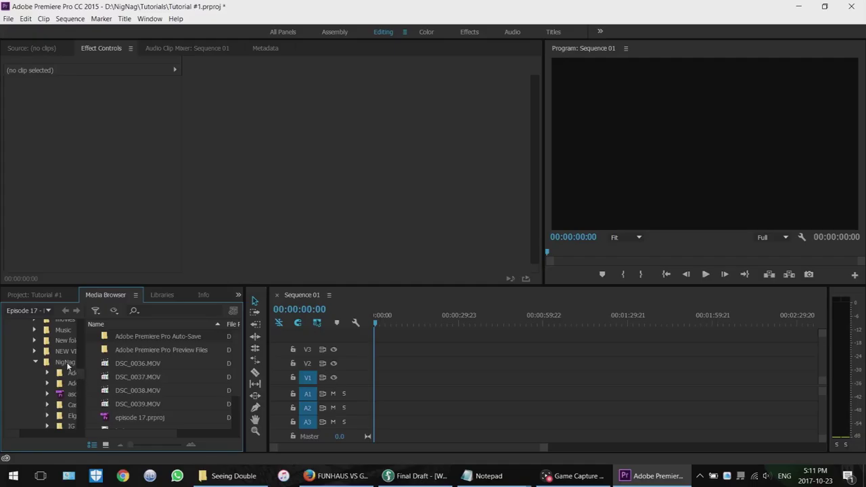
pyautogui.scroll(6, 67, 366)
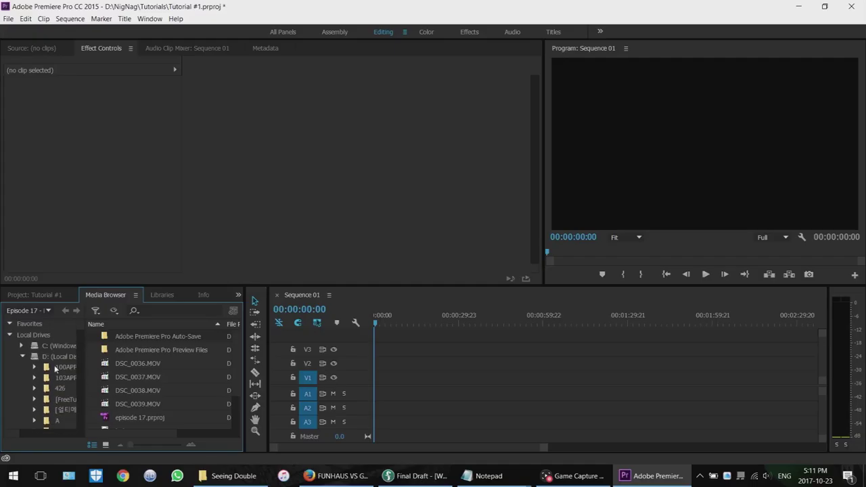
pyautogui.scroll(-5, 57, 365)
pyautogui.scroll(1, 62, 362)
pyautogui.click(66, 335)
pyautogui.scroll(-10, 163, 364)
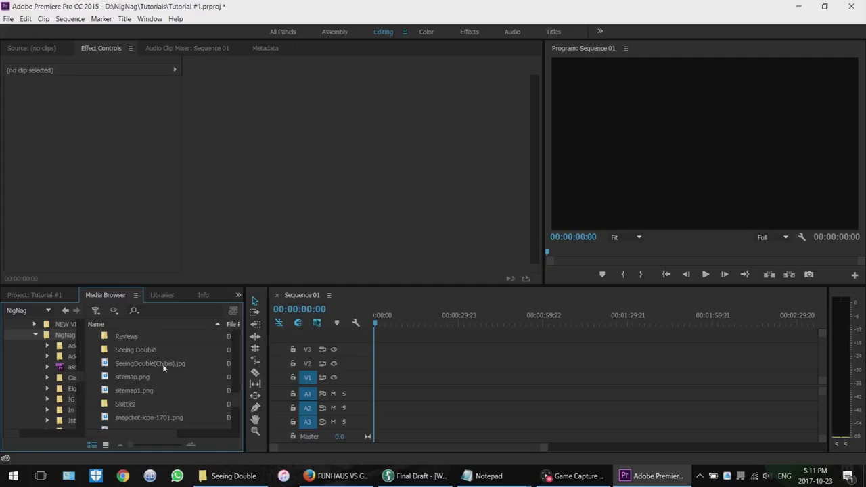
# Open Seeing Double, then Episode 17 - Battlefield, and select DSC_0036.MOV.
pyautogui.doubleClick(137, 350)
pyautogui.scroll(-5, 163, 364)
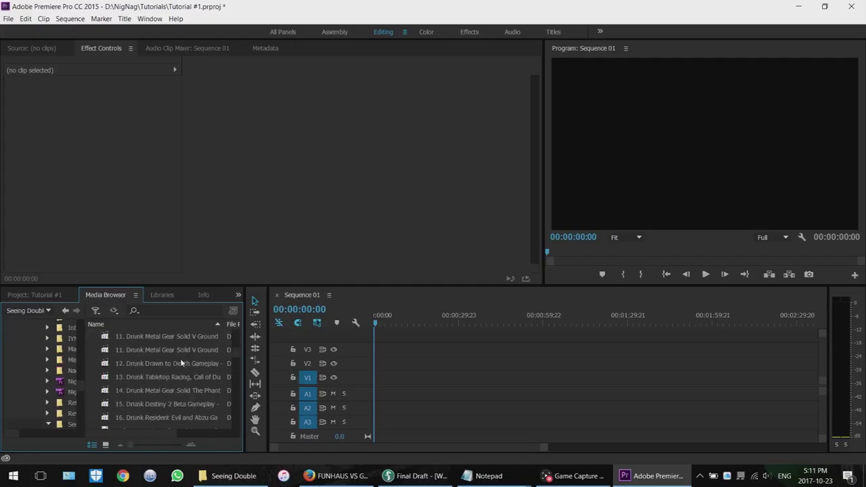
pyautogui.scroll(-3, 147, 360)
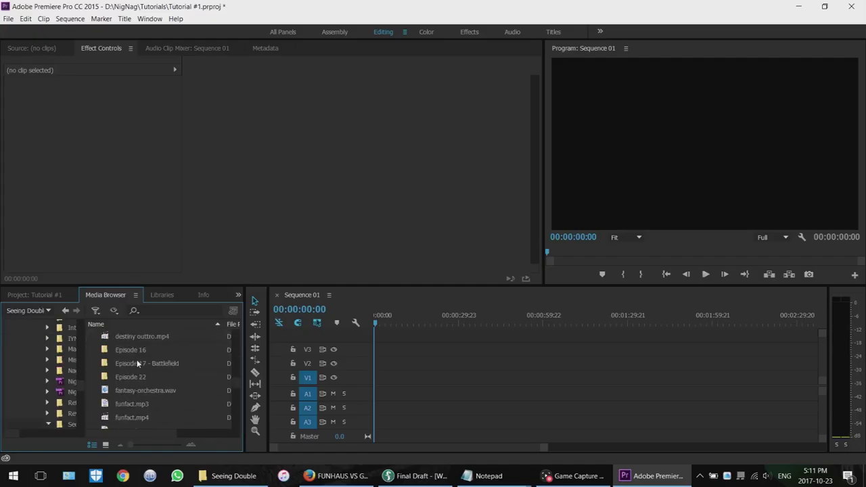
pyautogui.doubleClick(162, 364)
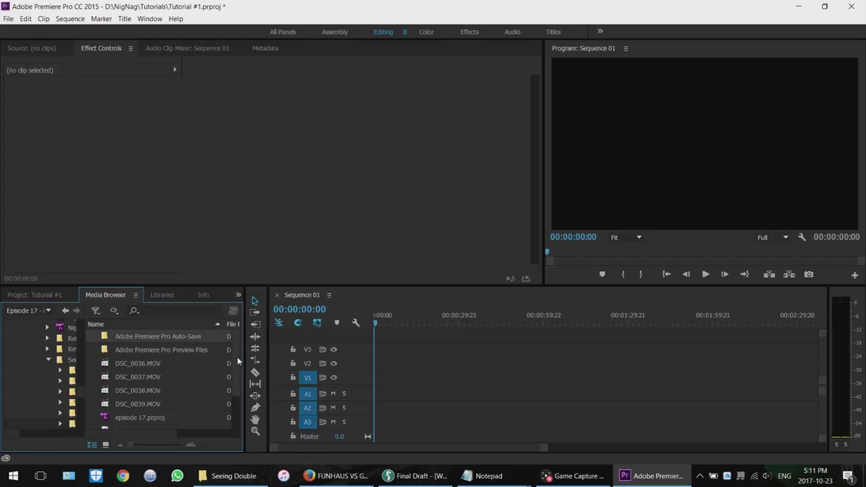
pyautogui.scroll(-1, 239, 371)
pyautogui.scroll(2, 240, 365)
pyautogui.click(139, 365)
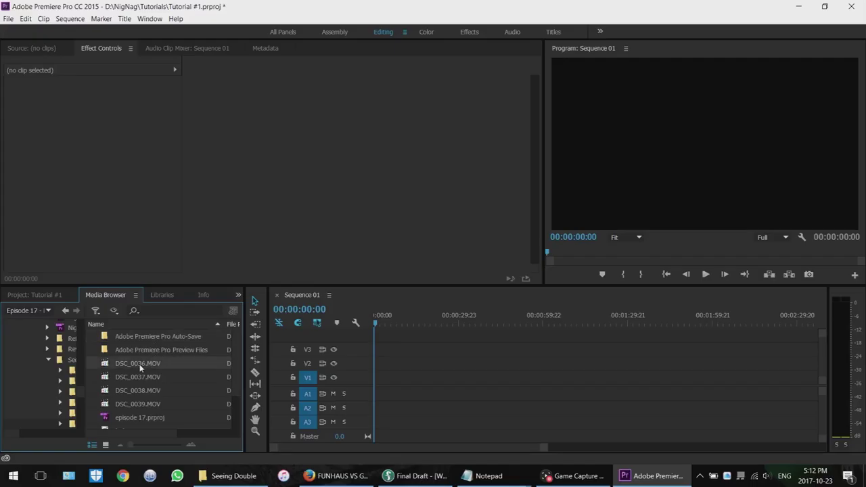
# Add DSC_0036.MOV to the start of Sequence 01, keeping existing settings, and zoom the timeline.
pyautogui.moveTo(139, 365); pyautogui.dragTo(386, 400)
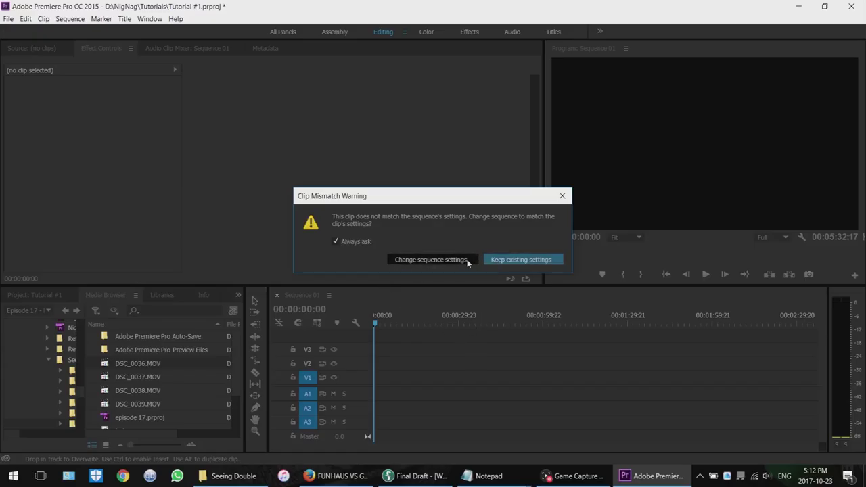
pyautogui.click(501, 260)
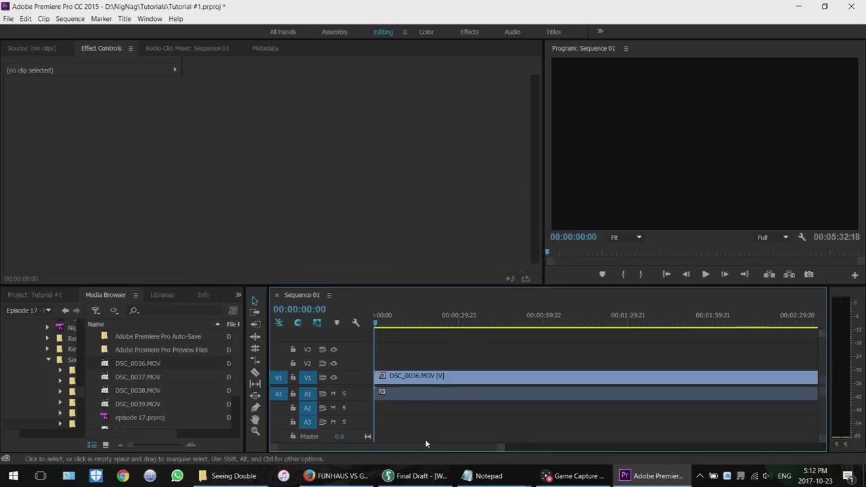
pyautogui.moveTo(499, 451); pyautogui.dragTo(520, 449)
pyautogui.moveTo(387, 450); pyautogui.dragTo(366, 446)
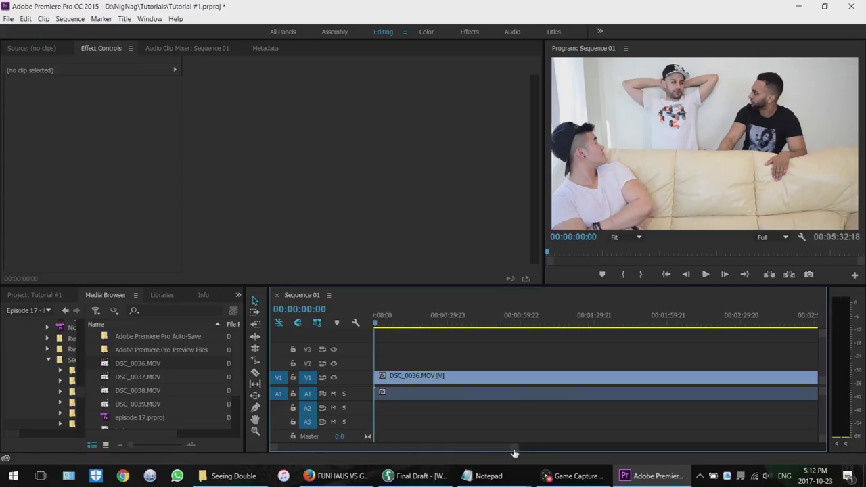
pyautogui.moveTo(514, 452); pyautogui.dragTo(703, 447)
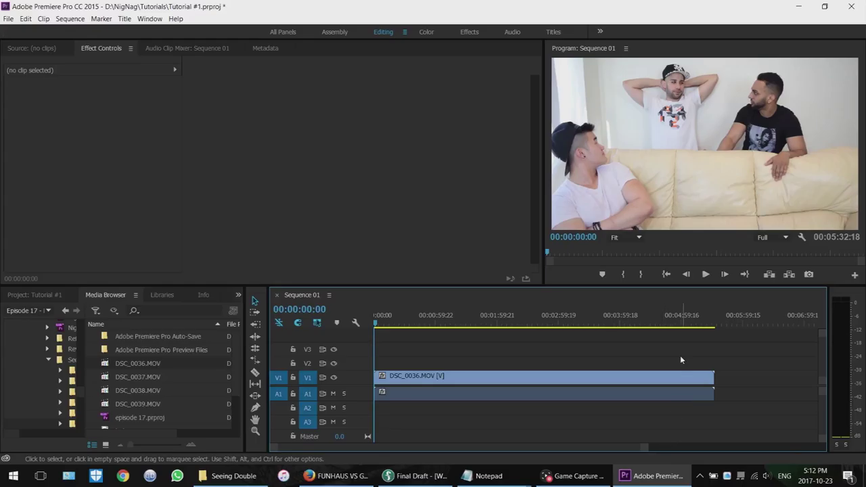
# Select the linked DSC_0036 video and audio clips and delete them from the sequence.
pyautogui.click(650, 380)
pyautogui.click(476, 426)
pyautogui.click(450, 381)
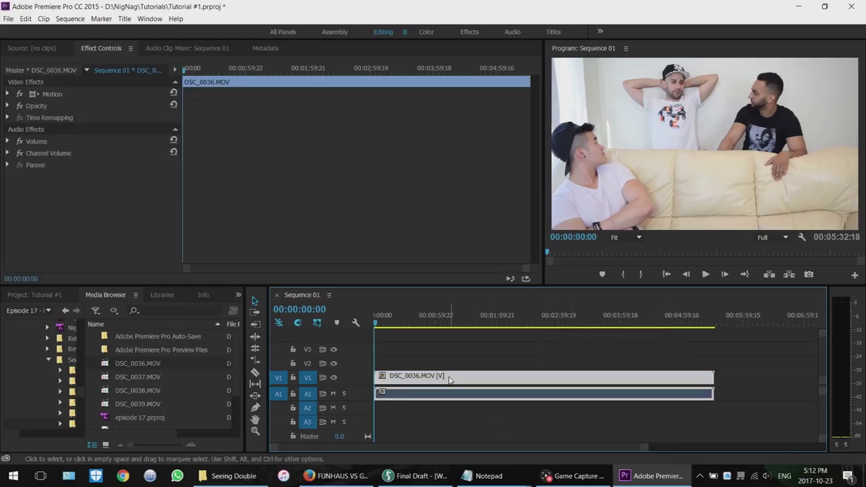
pyautogui.moveTo(418, 344); pyautogui.dragTo(576, 373)
pyautogui.moveTo(456, 337); pyautogui.dragTo(492, 371)
pyautogui.click(498, 401)
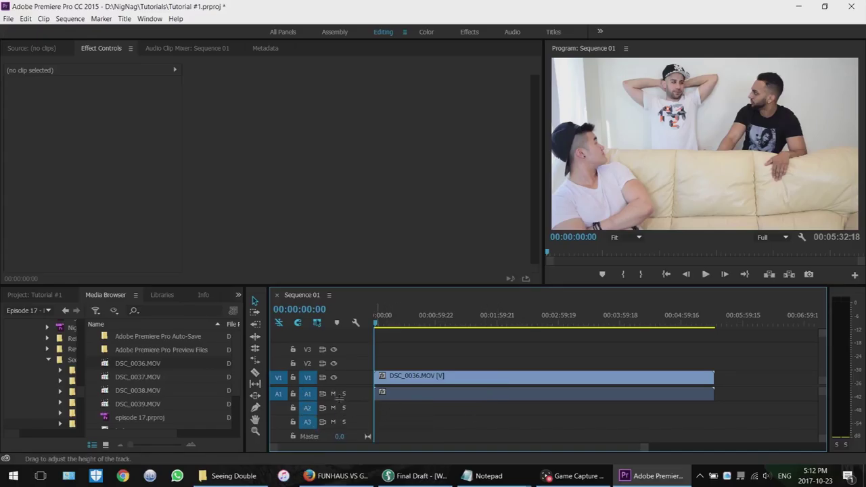
pyautogui.moveTo(739, 392); pyautogui.dragTo(602, 404)
pyautogui.click(465, 383)
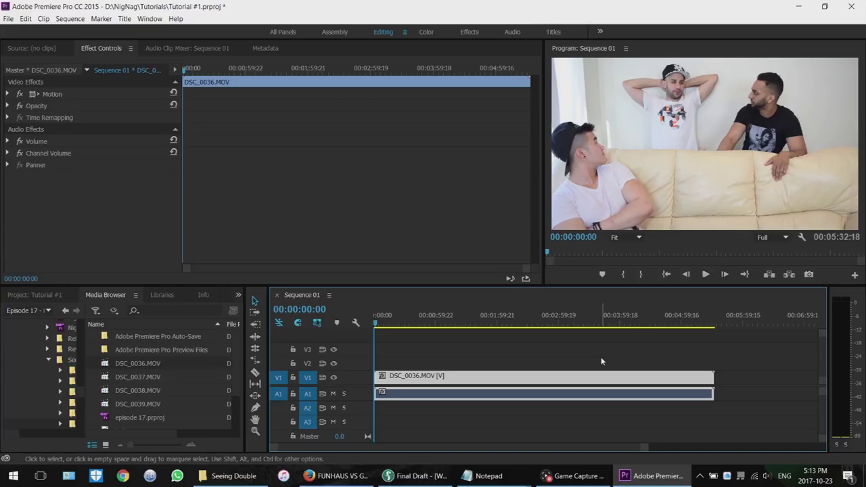
pyautogui.press('Delete')
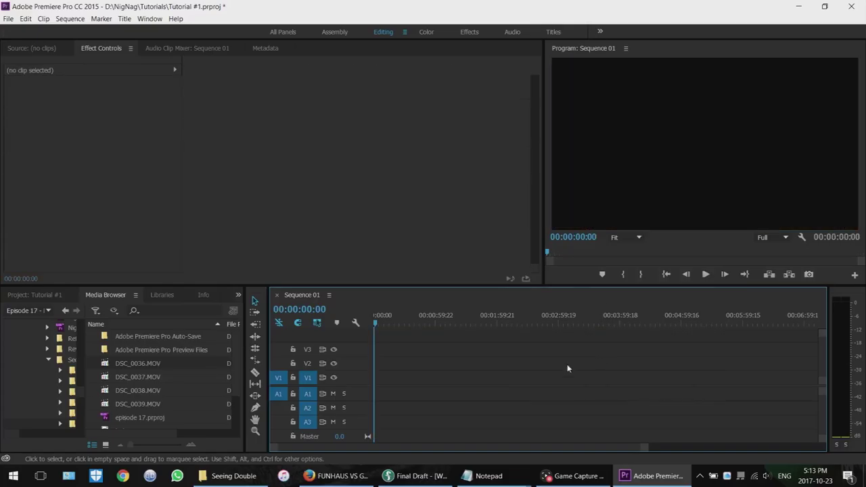
# Load DSC_0036.MOV into the Source monitor and play a short preview.
pyautogui.doubleClick(154, 363)
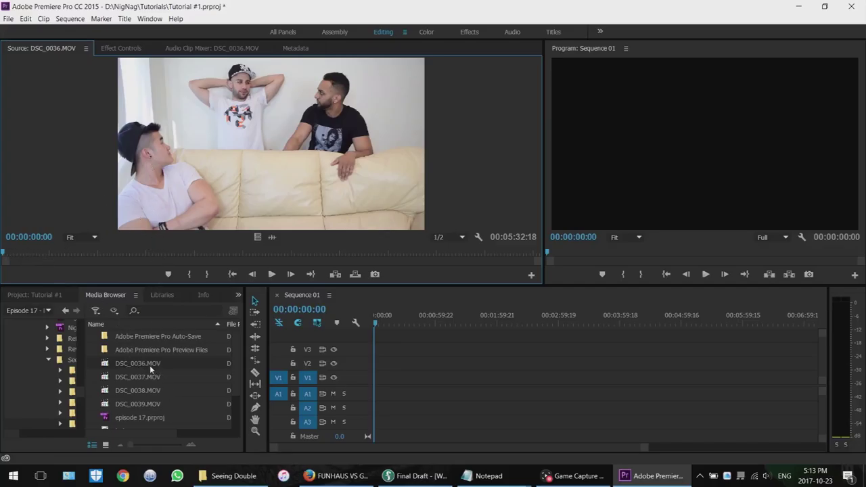
pyautogui.click(273, 275)
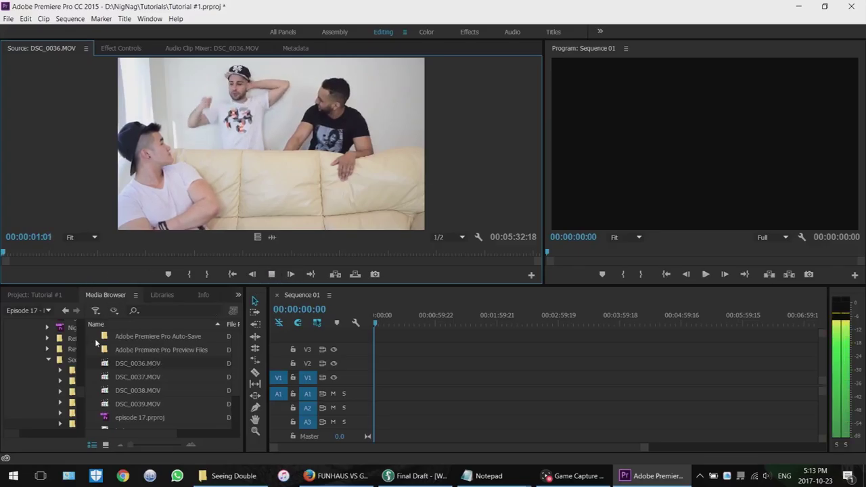
pyautogui.click(271, 274)
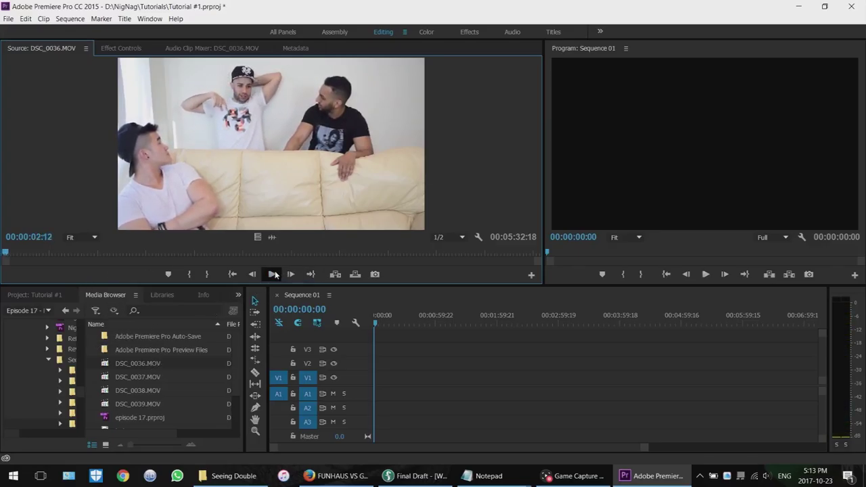
# Set Source and Program playback resolution to 1/4, then play the source to 00:00:07:18.
pyautogui.click(457, 242)
pyautogui.click(457, 272)
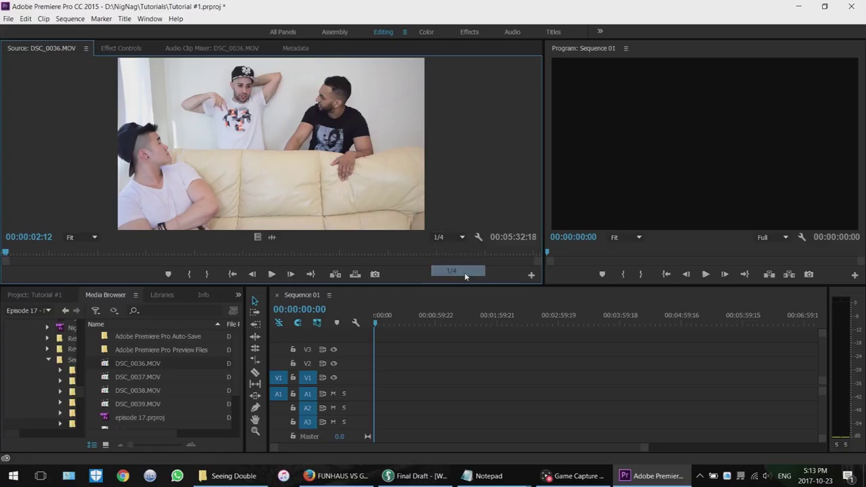
pyautogui.click(786, 238)
pyautogui.click(772, 271)
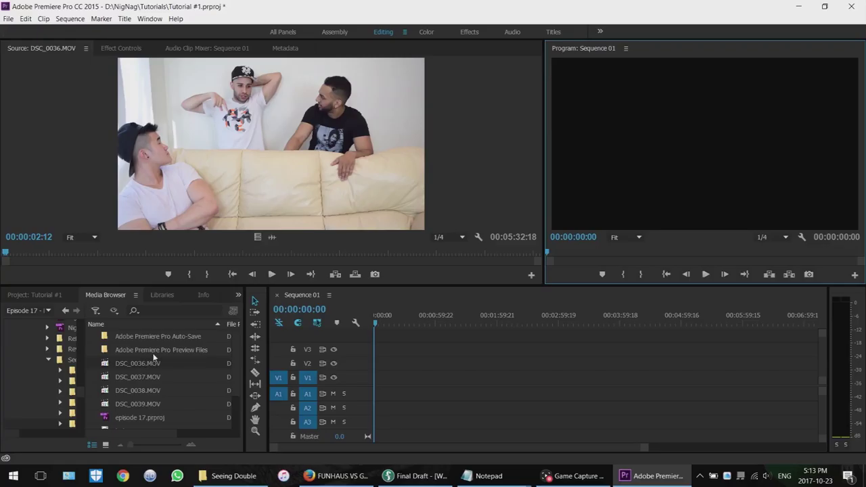
pyautogui.click(272, 275)
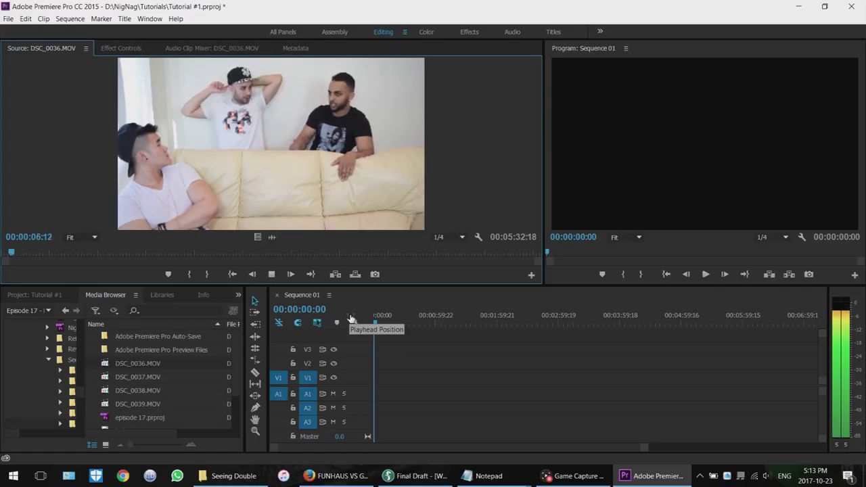
pyautogui.click(271, 274)
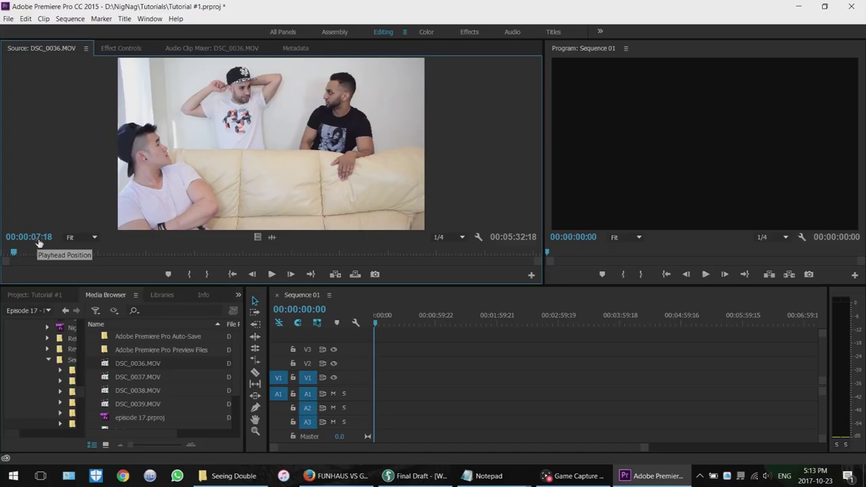
# Mark In at 00:00:07:18 and Out at 00:00:13:06 on DSC_0036.MOV.
pyautogui.click(187, 276)
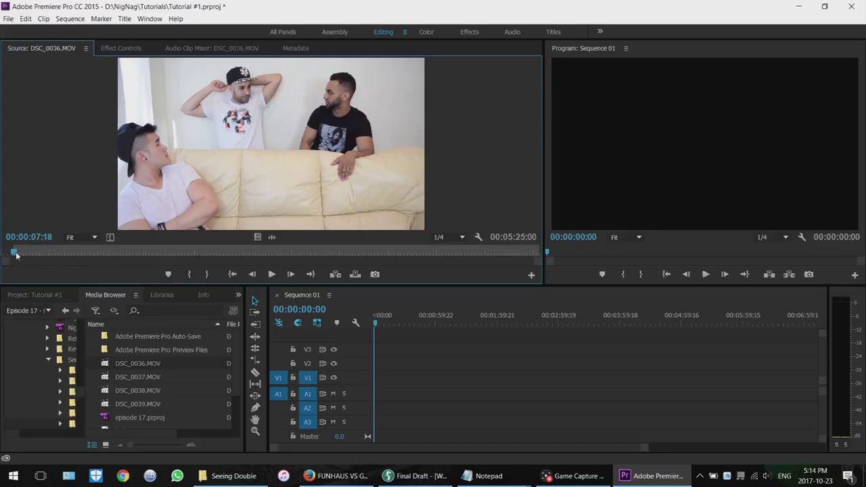
pyautogui.moveTo(17, 255); pyautogui.dragTo(25, 252)
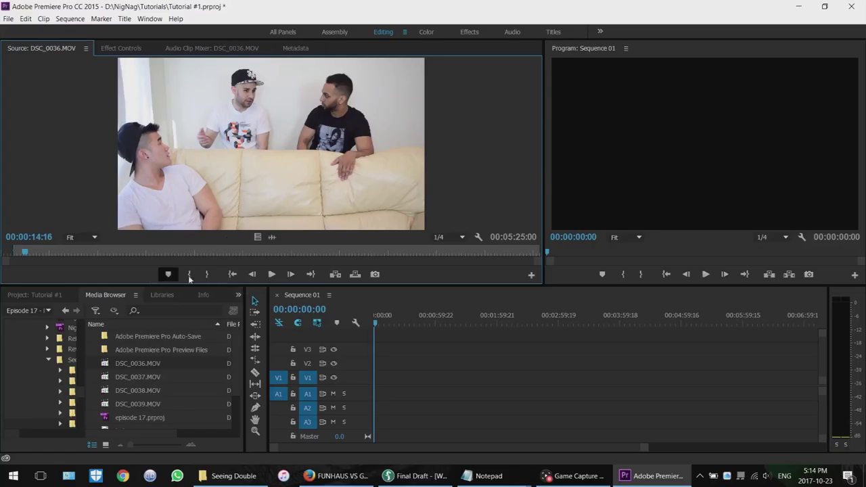
pyautogui.moveTo(22, 253); pyautogui.dragTo(21, 253)
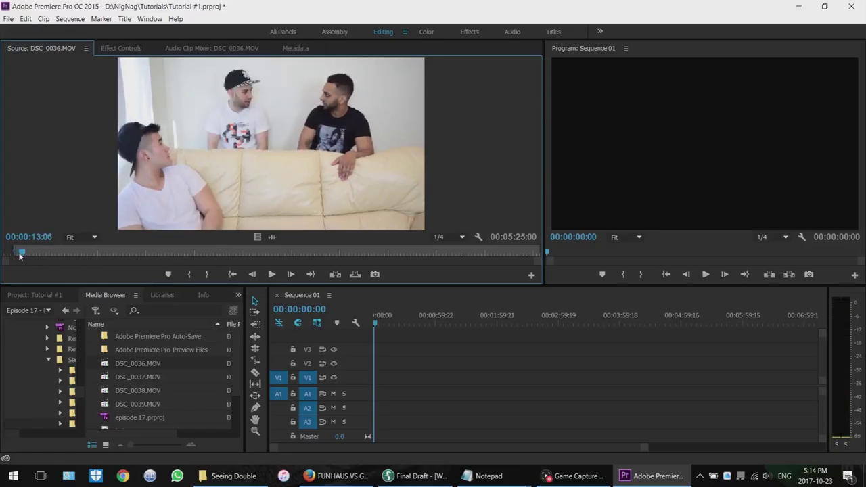
pyautogui.click(208, 275)
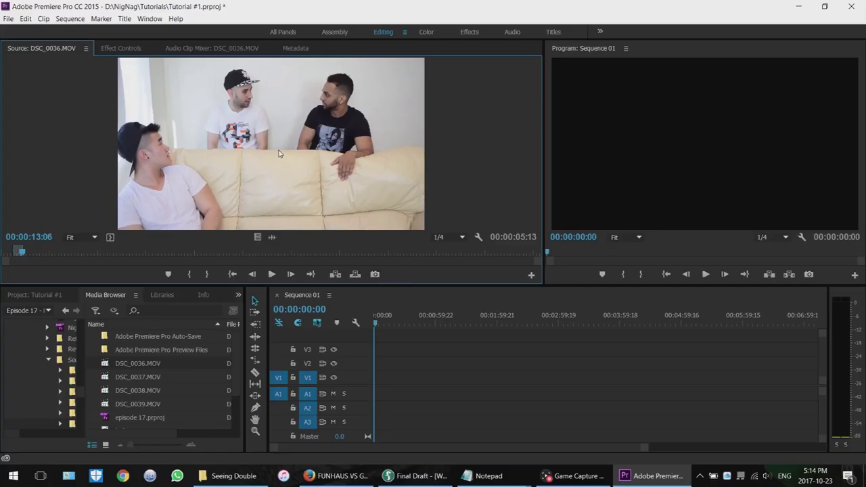
# Drop the marked range into Sequence 01, match the sequence settings to the clip, then delete the clips.
pyautogui.moveTo(271, 139); pyautogui.dragTo(383, 386)
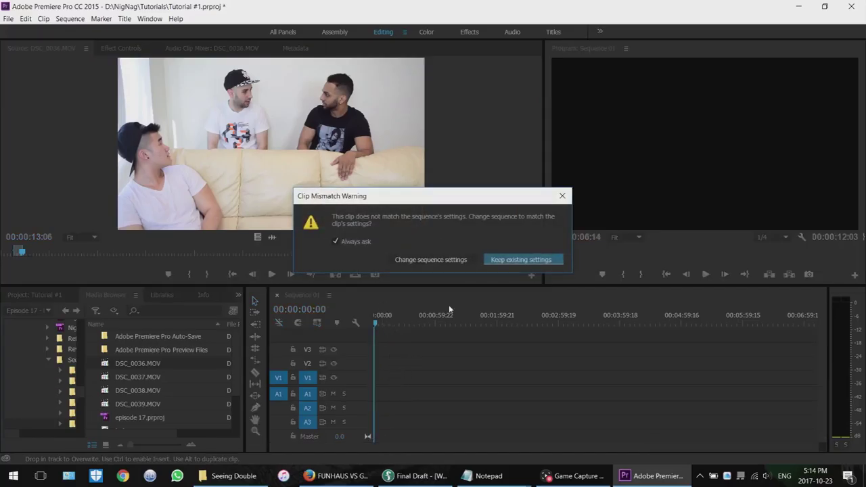
pyautogui.click(443, 260)
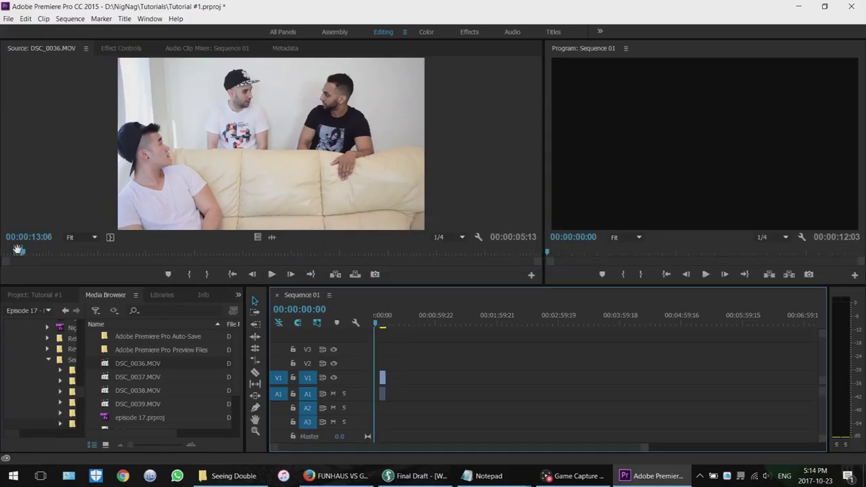
pyautogui.click(384, 379)
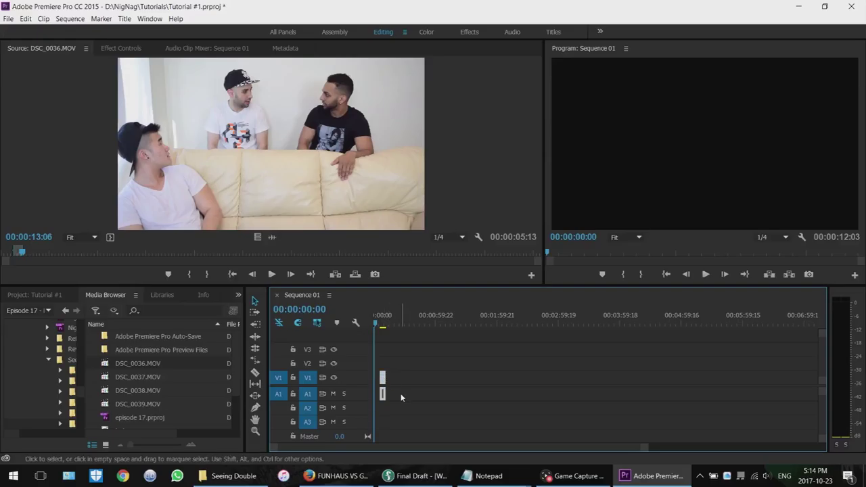
pyautogui.press('Delete')
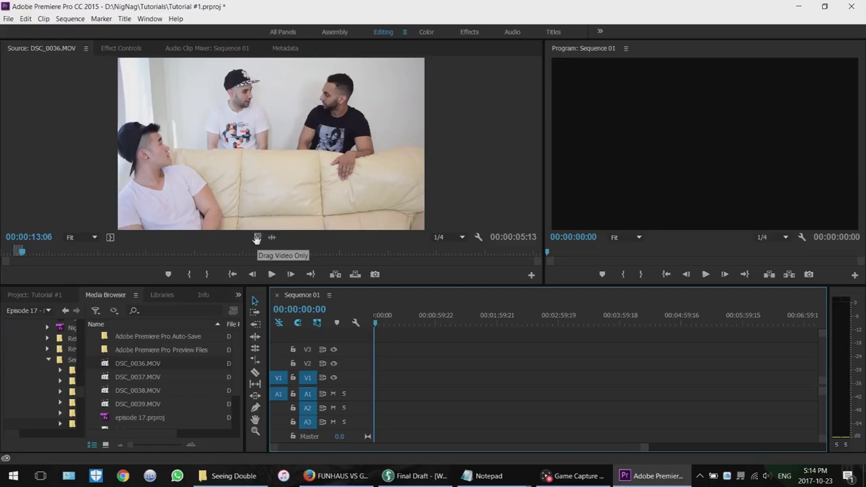
# Try adding only the clip's audio to the sequence, undo it, and reload DSC_0036.MOV for scrubbing.
pyautogui.moveTo(257, 238)
pyautogui.mouseDown()
pyautogui.moveTo(376, 359)
pyautogui.moveTo(379, 391)
pyautogui.moveTo(260, 238)
pyautogui.mouseUp()
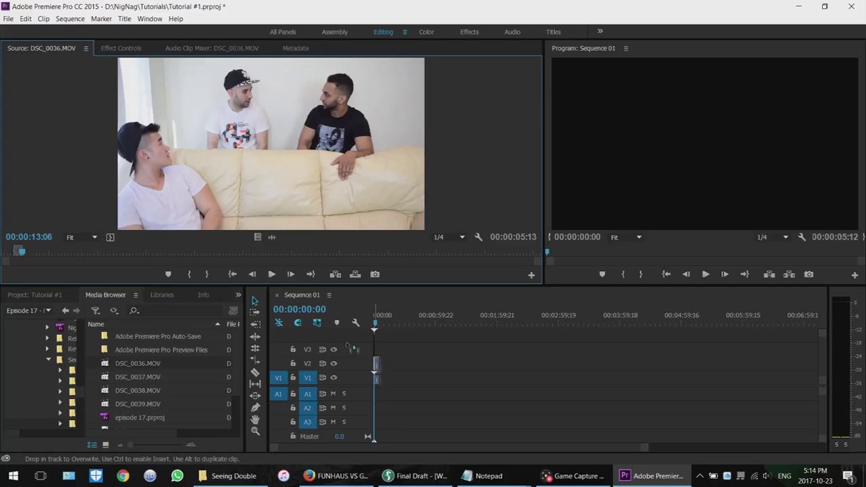
pyautogui.click(272, 237)
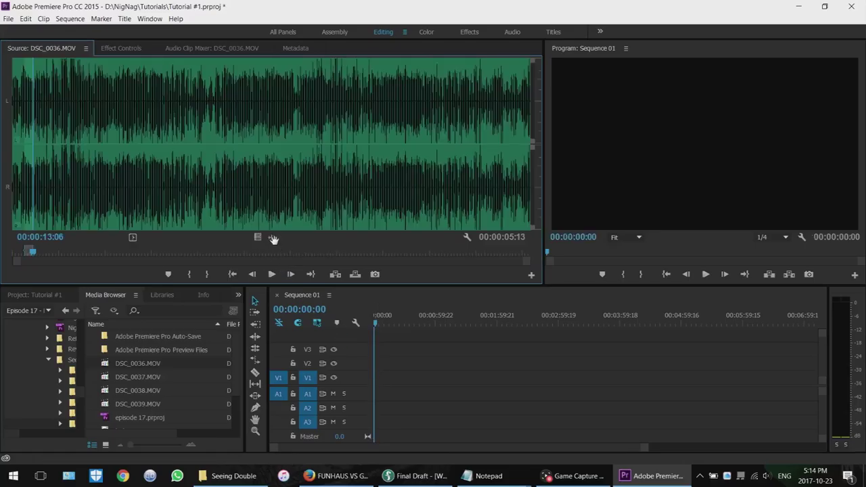
pyautogui.moveTo(273, 238); pyautogui.dragTo(379, 394)
pyautogui.hotkey('ctrl', 'z')
pyautogui.doubleClick(149, 364)
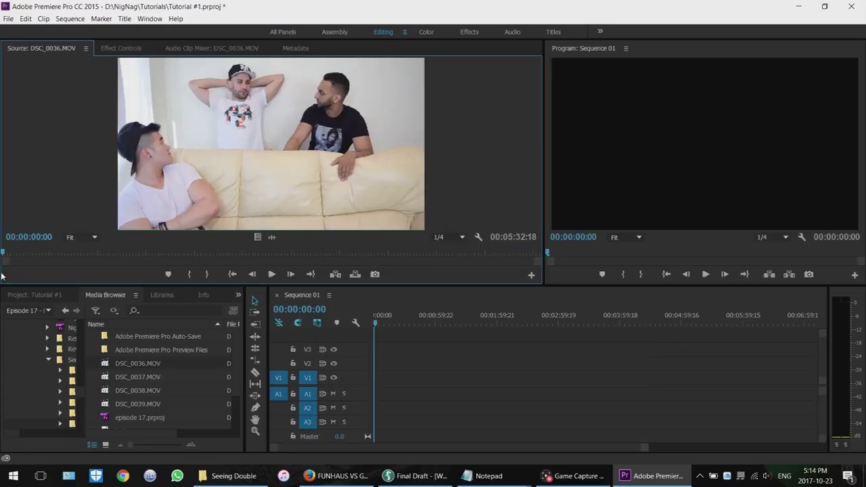
pyautogui.moveTo(20, 253); pyautogui.dragTo(117, 257)
# Mark the Out point and place the 00:01:10:14 DSC_0036 clip on V1/A1, keeping existing settings.
pyautogui.click(206, 274)
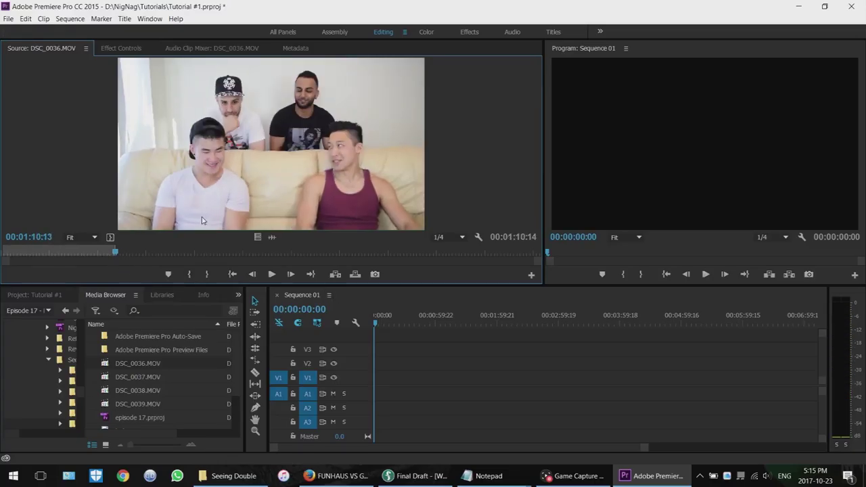
pyautogui.moveTo(226, 146); pyautogui.dragTo(435, 399)
pyautogui.click(528, 259)
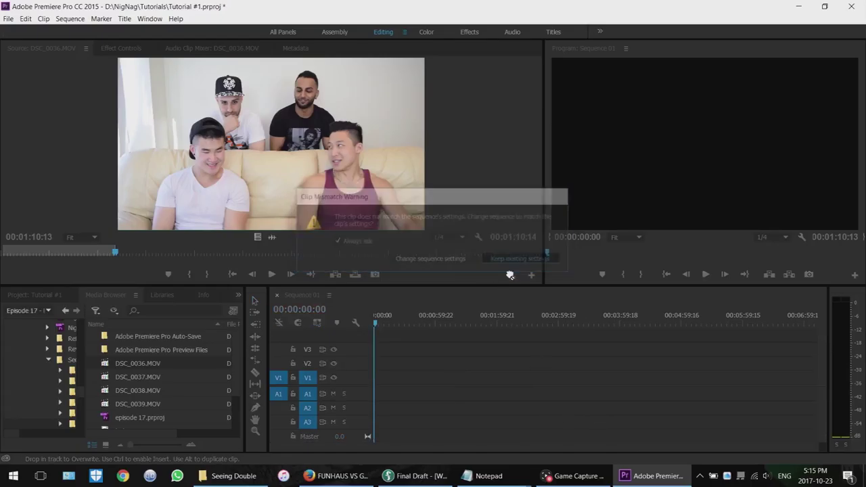
pyautogui.moveTo(654, 460); pyautogui.dragTo(555, 459)
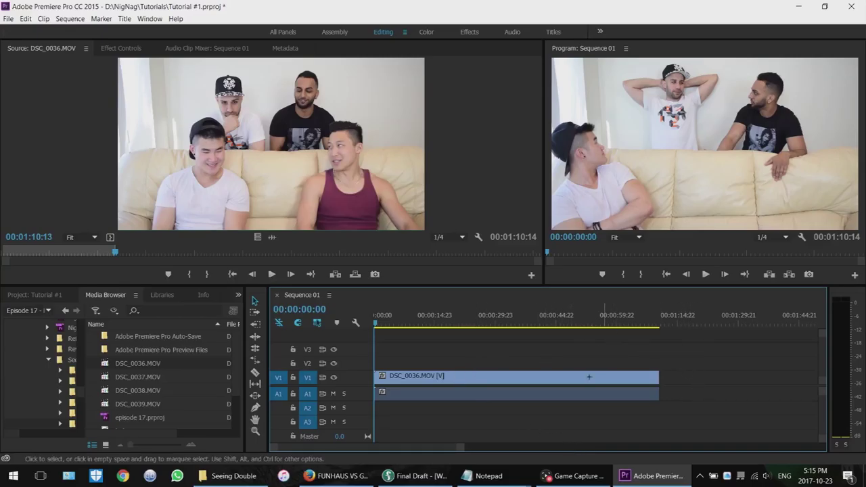
pyautogui.click(559, 392)
pyautogui.click(581, 358)
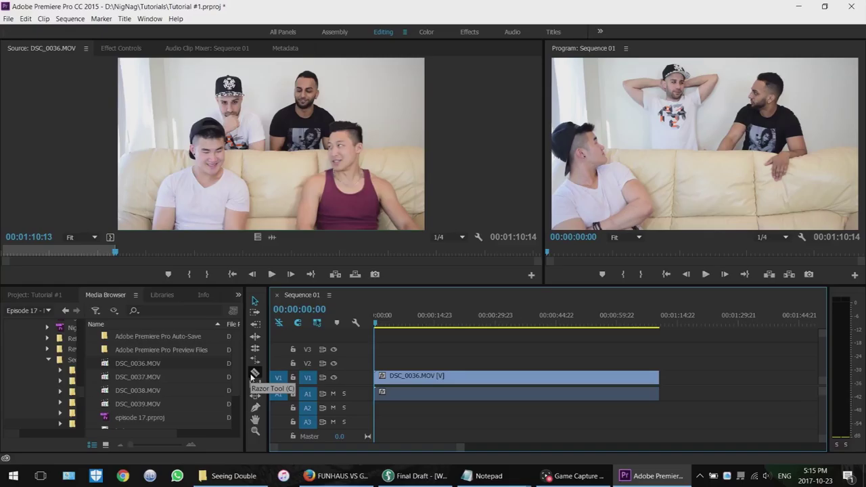
pyautogui.click(255, 374)
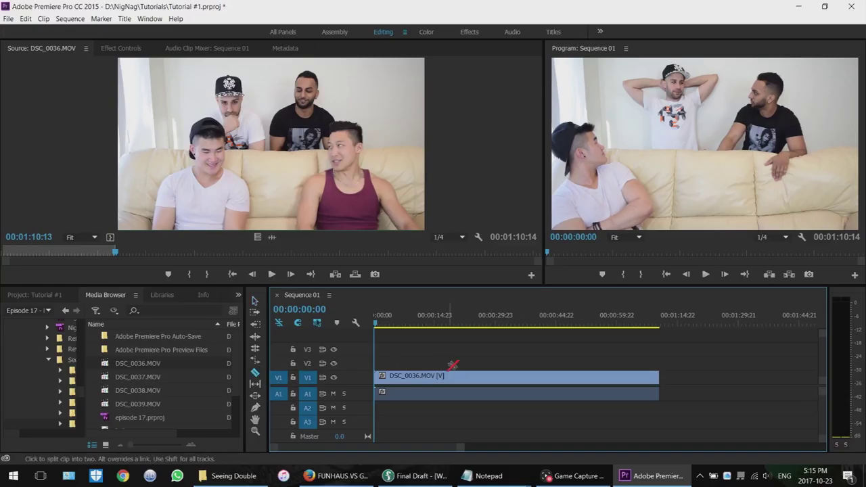
pyautogui.press('v')
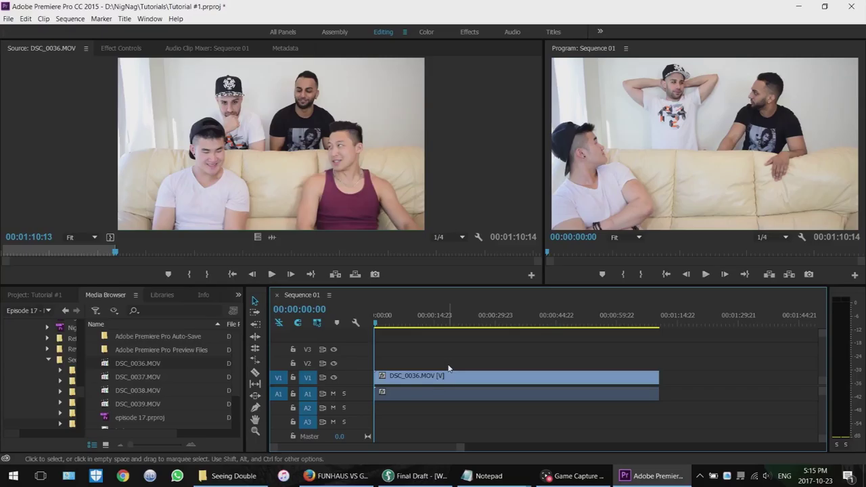
pyautogui.press('c')
pyautogui.click(416, 377)
pyautogui.press('v')
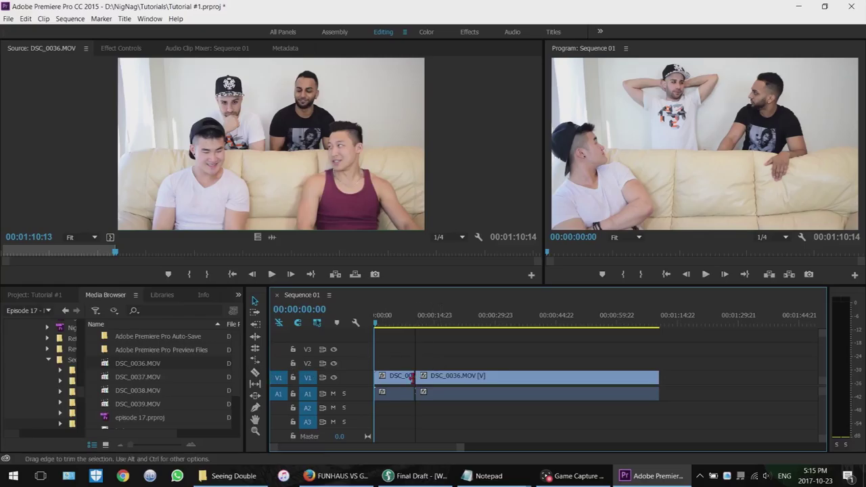
pyautogui.moveTo(452, 328); pyautogui.dragTo(521, 325)
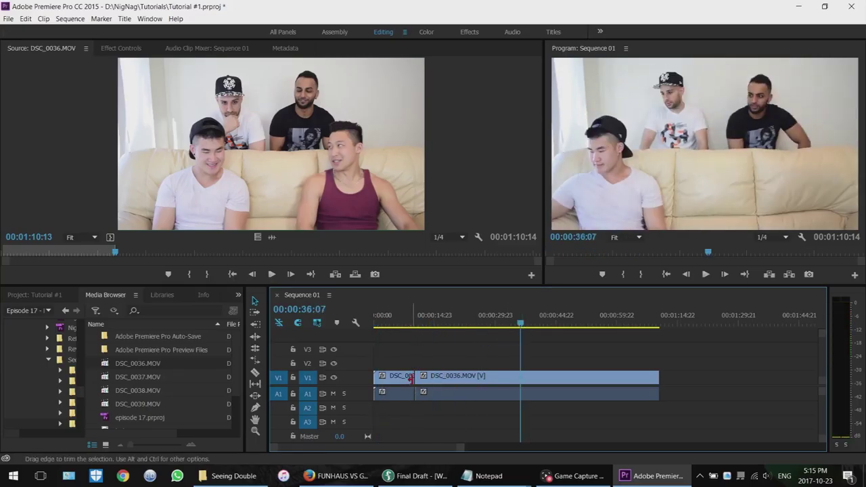
pyautogui.click(399, 379)
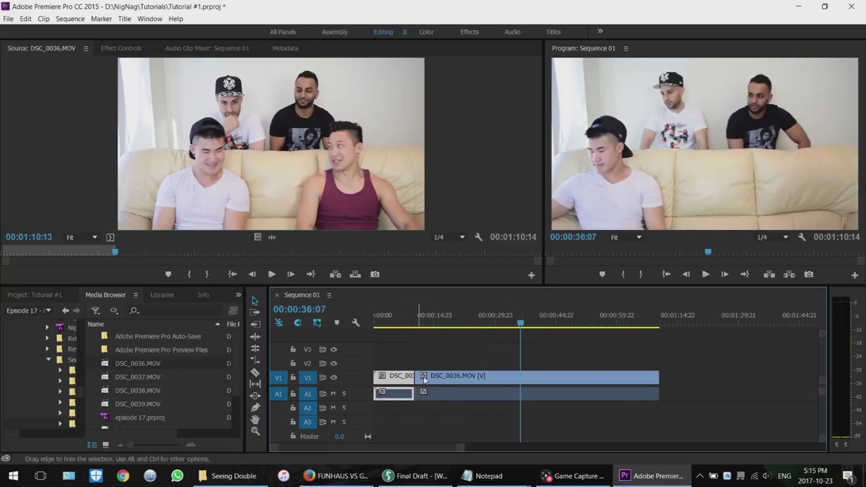
pyautogui.moveTo(449, 378); pyautogui.dragTo(449, 379)
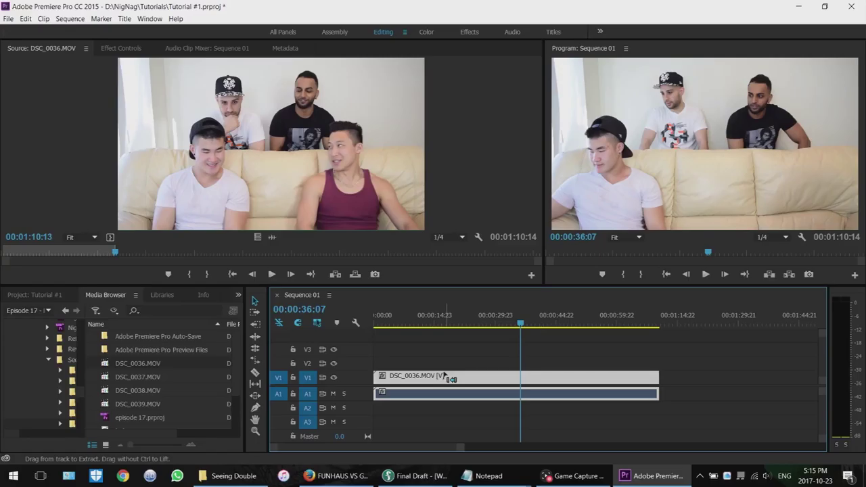
pyautogui.press('c')
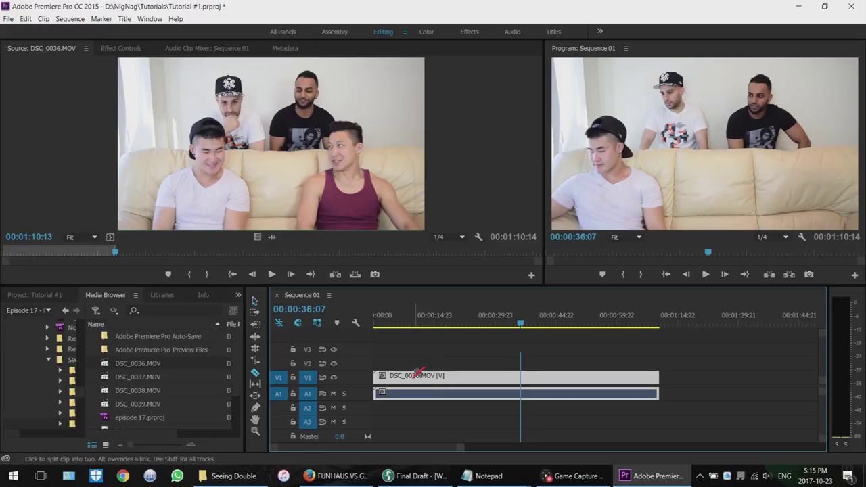
pyautogui.click(413, 378)
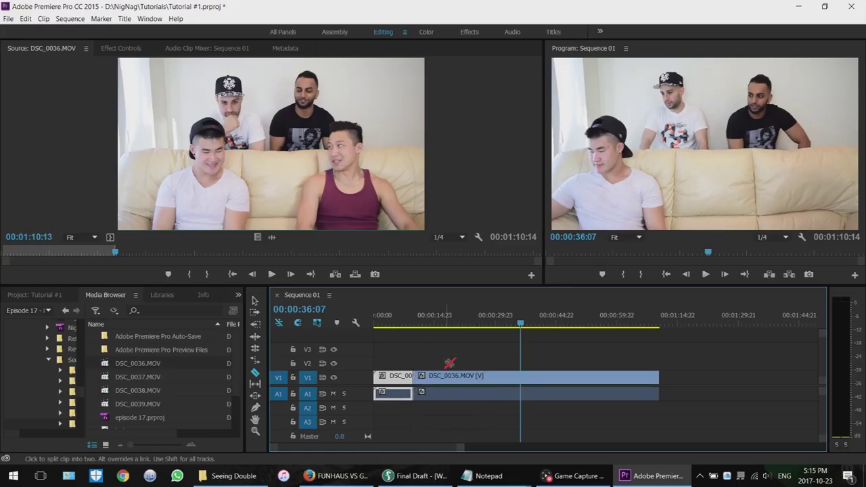
pyautogui.press('v')
pyautogui.hotkey('ctrl', 'z')
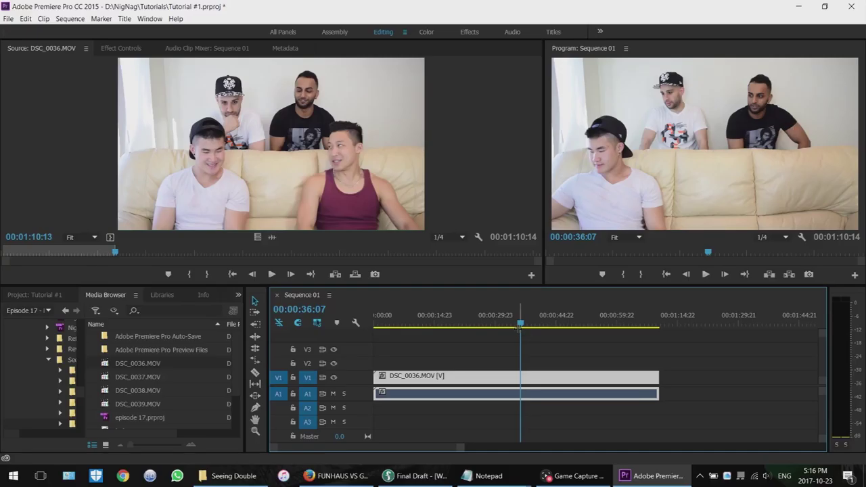
# With Linked Selection off, use the Razor tool to cut DSC_0036.MOV's video and audio at the 00:00:35:08 playhead.
pyautogui.moveTo(518, 328); pyautogui.dragTo(505, 326)
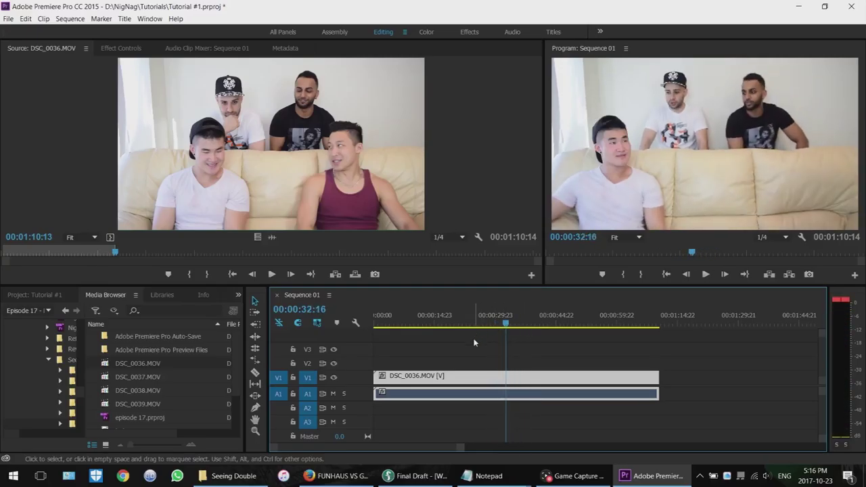
pyautogui.press('c')
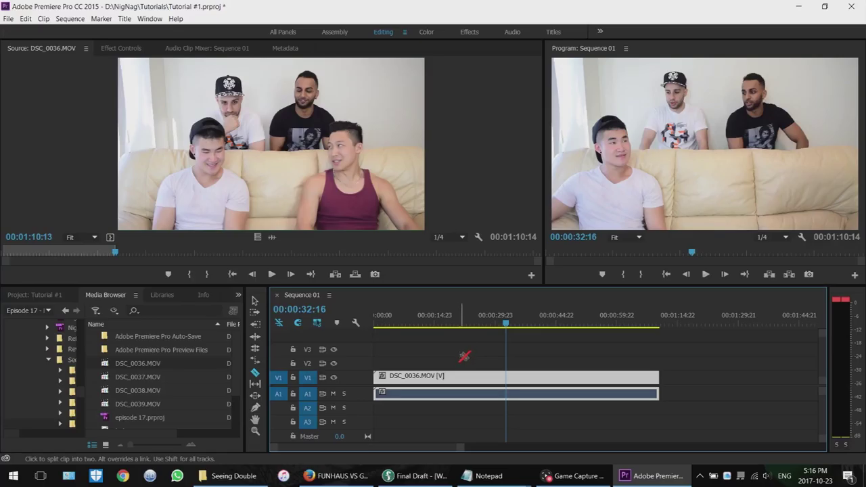
pyautogui.press('space')
pyautogui.press('space')
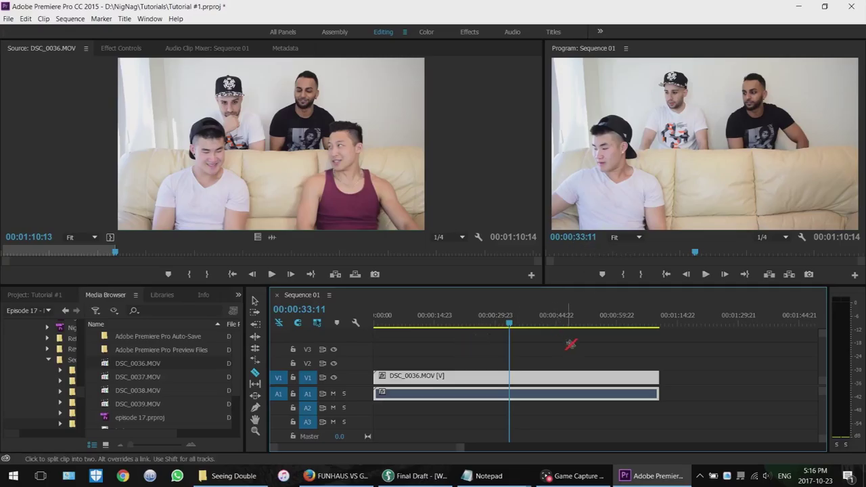
pyautogui.press('space')
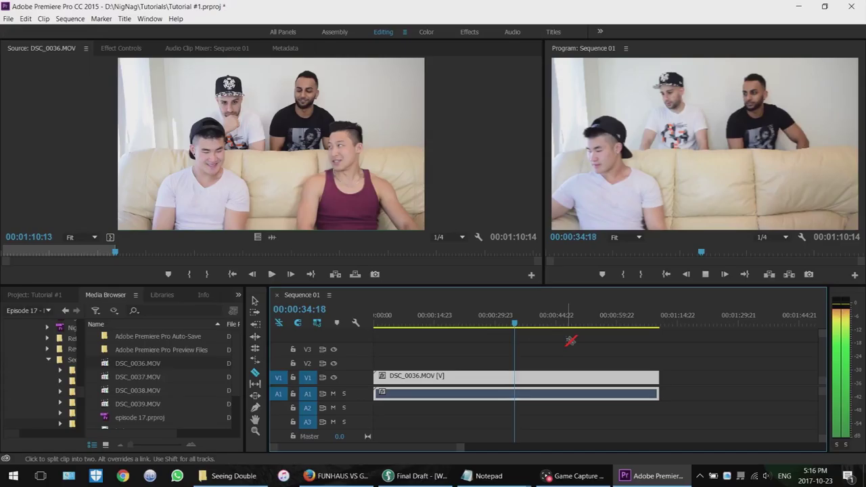
pyautogui.press('space')
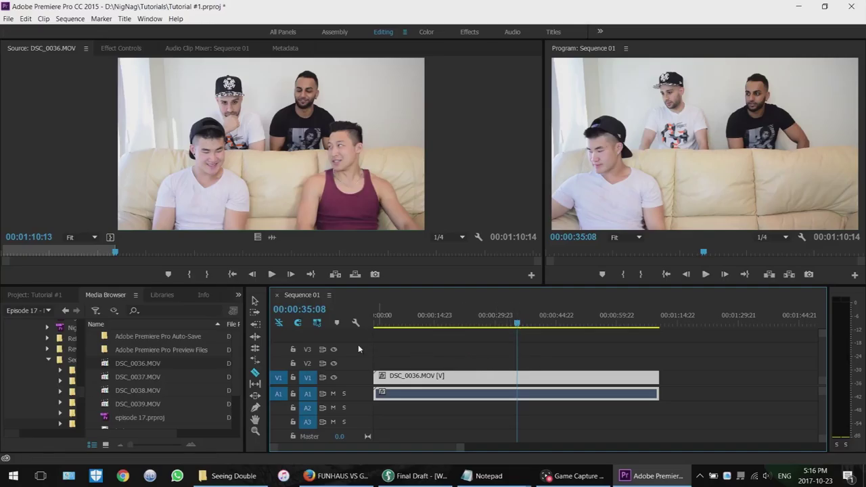
pyautogui.click(300, 324)
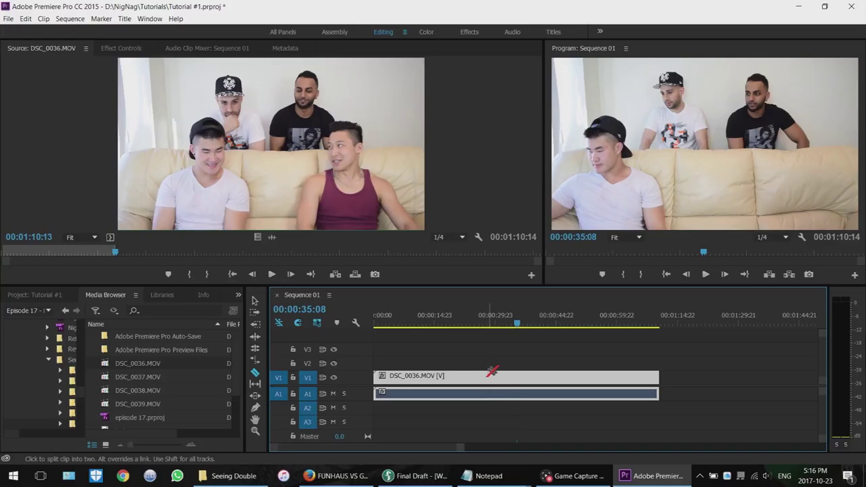
pyautogui.click(518, 379)
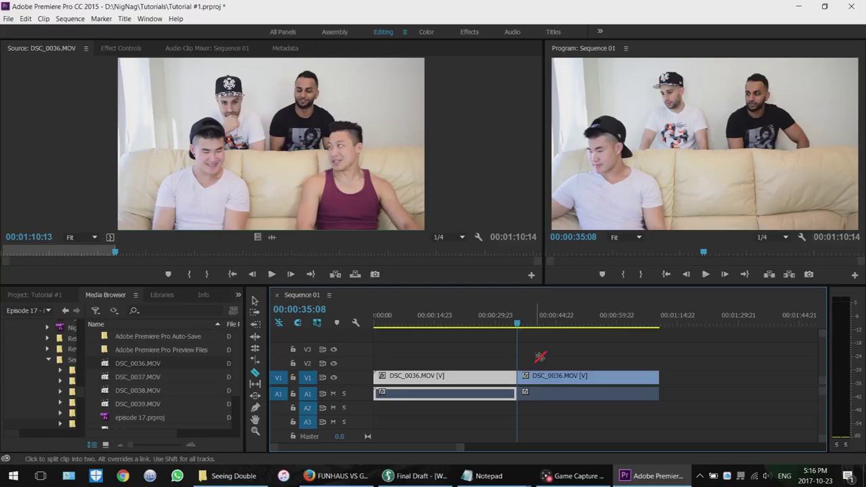
pyautogui.click(255, 302)
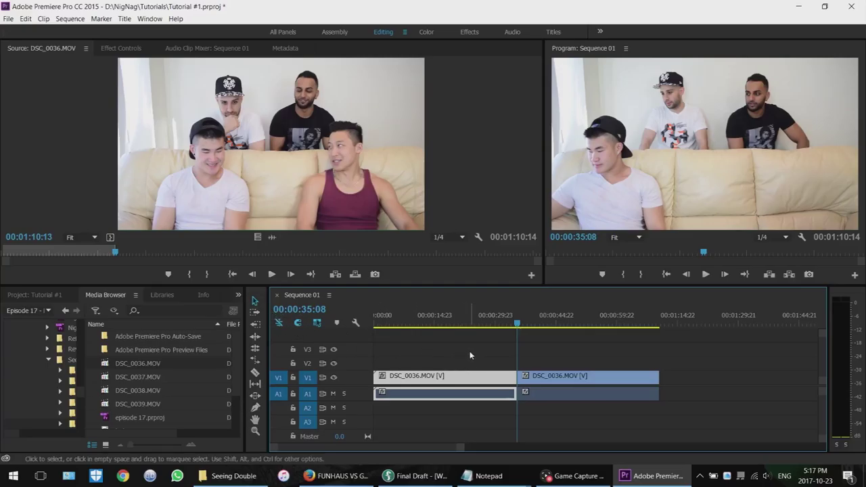
pyautogui.moveTo(540, 382); pyautogui.dragTo(588, 381)
pyautogui.click(539, 383)
pyautogui.click(598, 381)
pyautogui.moveTo(491, 383); pyautogui.dragTo(822, 383)
pyautogui.hotkey('ctrl', 'z')
pyautogui.hotkey('ctrl', 'z')
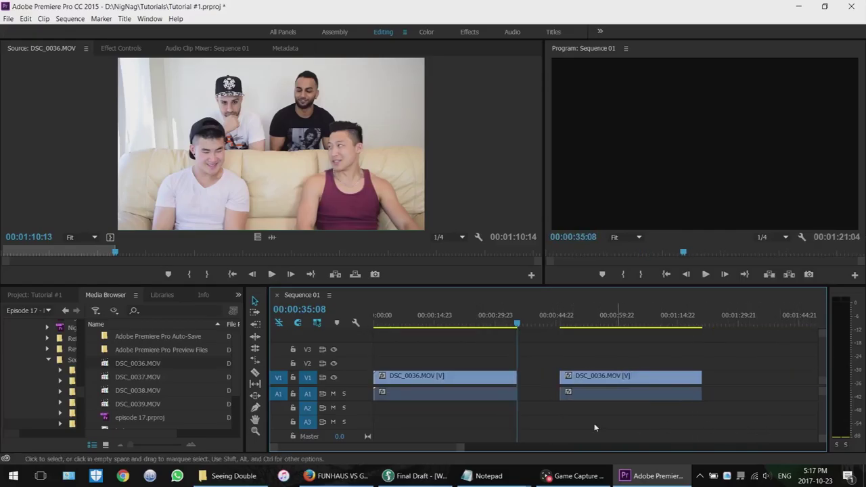
pyautogui.hotkey('ctrl', 'z')
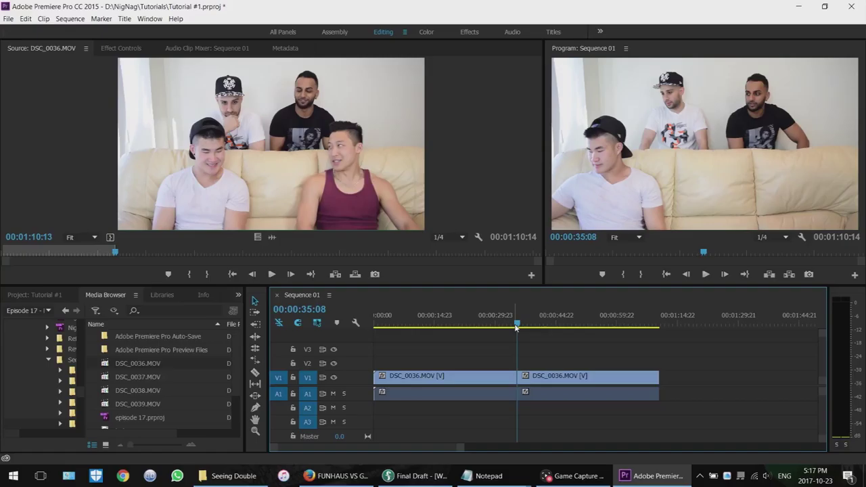
pyautogui.click(563, 478)
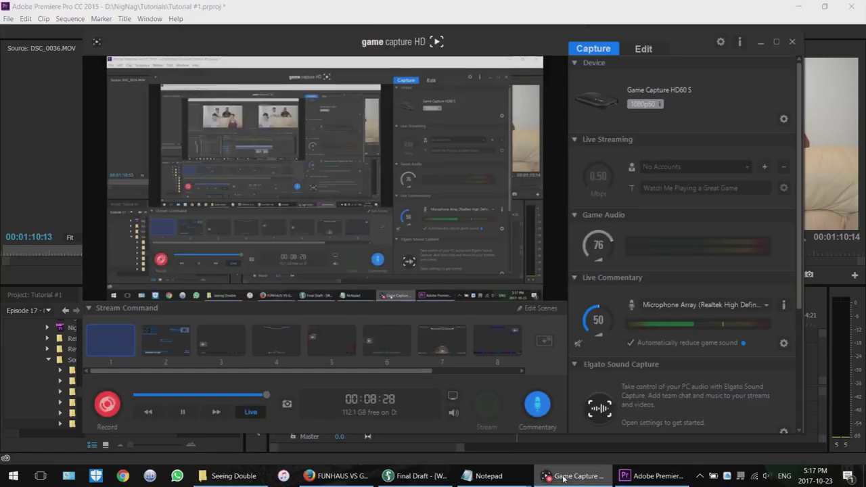
pyautogui.click(563, 478)
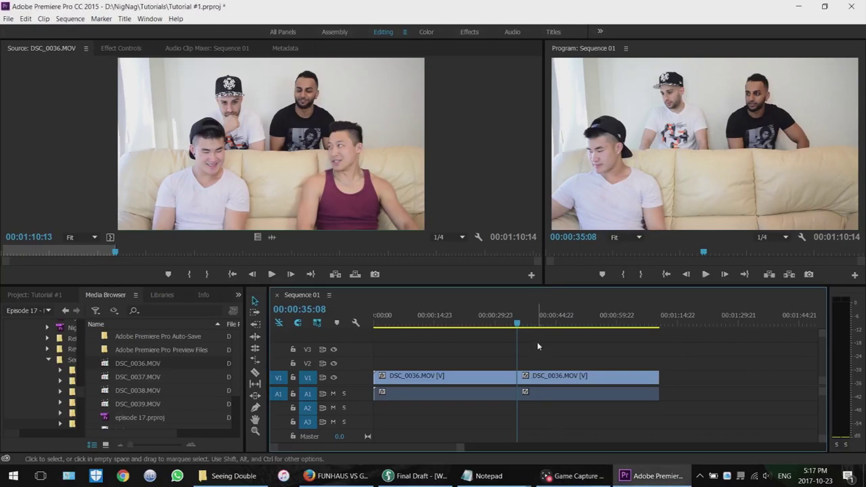